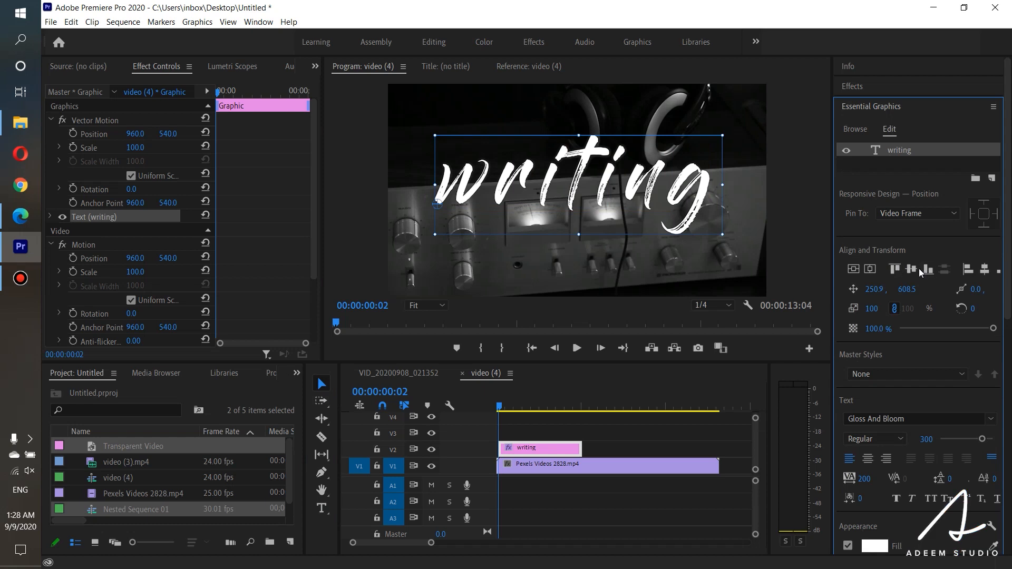
Center the writing text horizontally in the frame and extend its clip on V2 to 00:00:08:03
{"action": "left_click", "coordinate": [981, 269]}
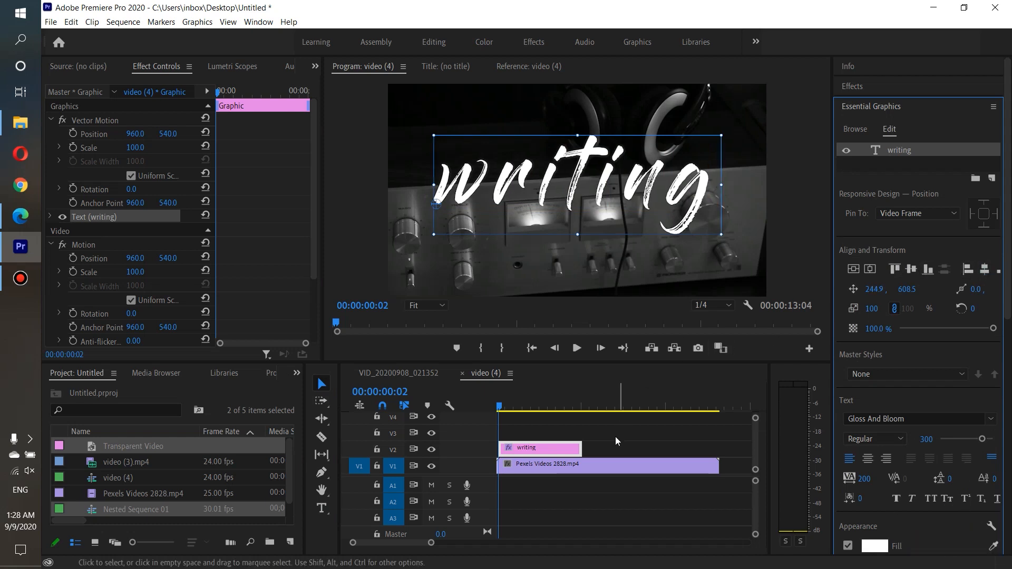
{"action": "left_click", "coordinate": [576, 407]}
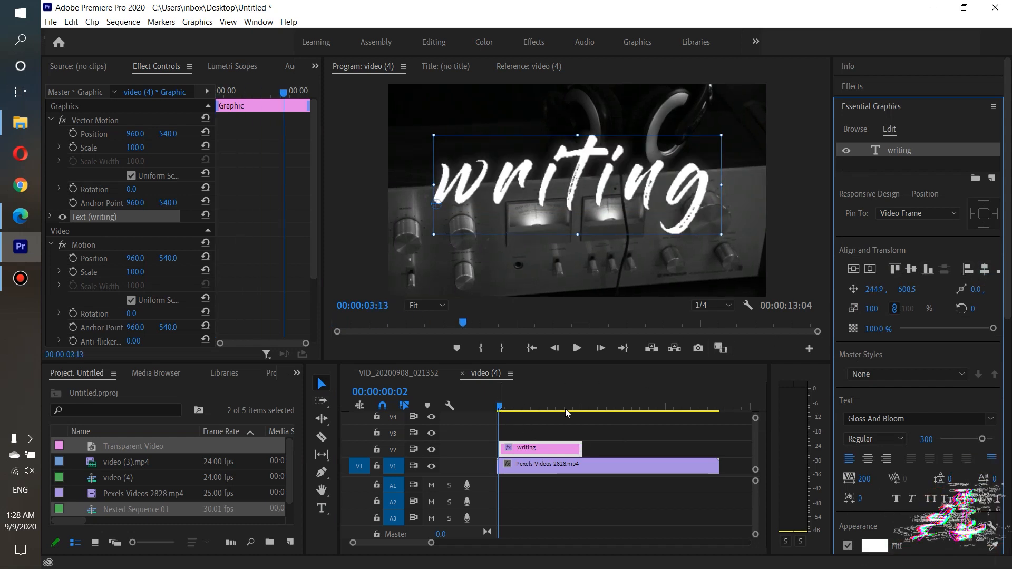
{"action": "left_click_drag", "start_coordinate": [577, 414], "coordinate": [636, 416]}
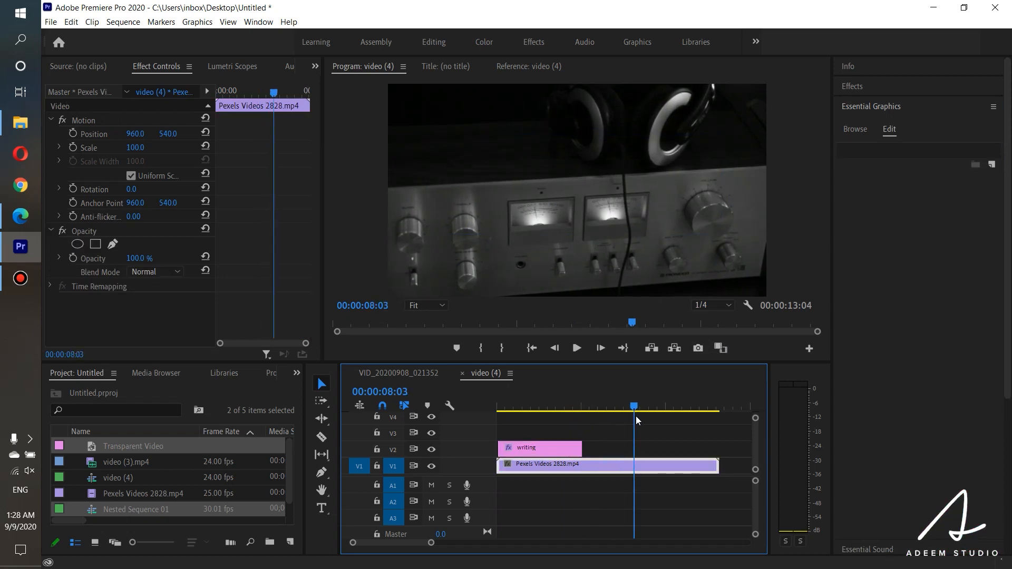
{"action": "left_click_drag", "start_coordinate": [582, 449], "coordinate": [633, 448]}
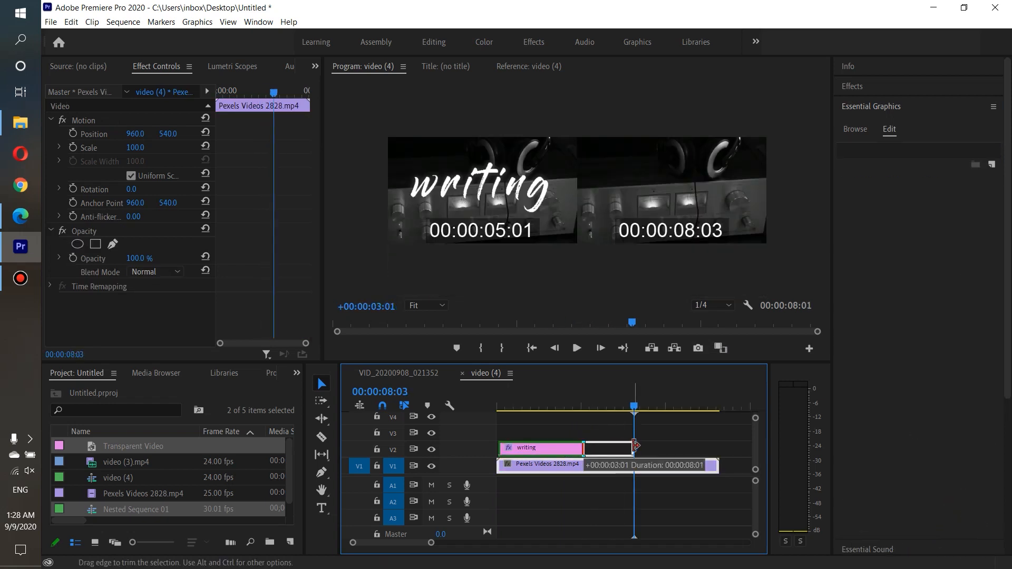
Shorten the writing clip on V2 so that it ends at 00:00:06:04
{"action": "left_click_drag", "start_coordinate": [634, 410], "coordinate": [612, 413]}
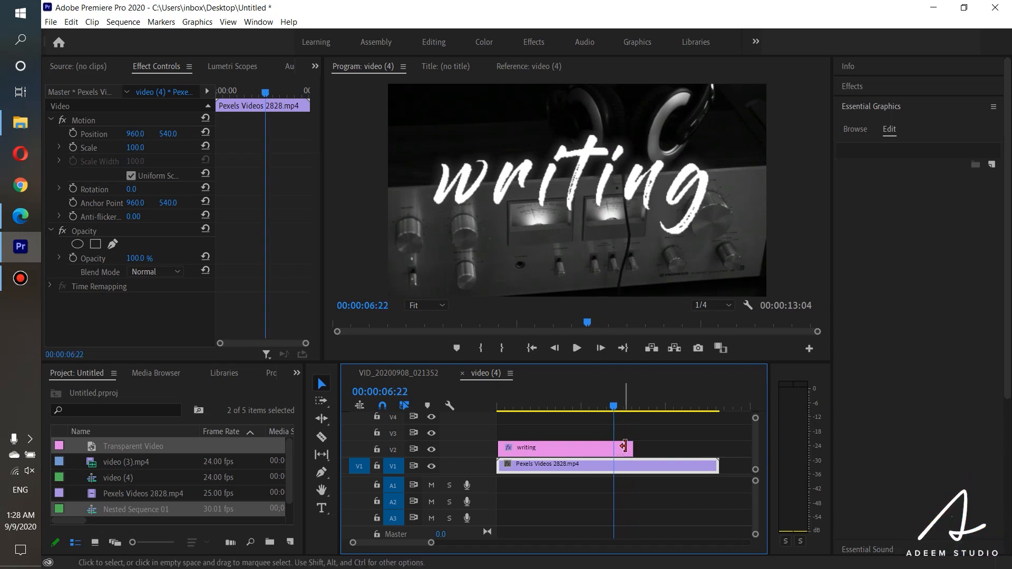
{"action": "left_click_drag", "start_coordinate": [632, 449], "coordinate": [612, 450]}
{"action": "left_click", "coordinate": [607, 409]}
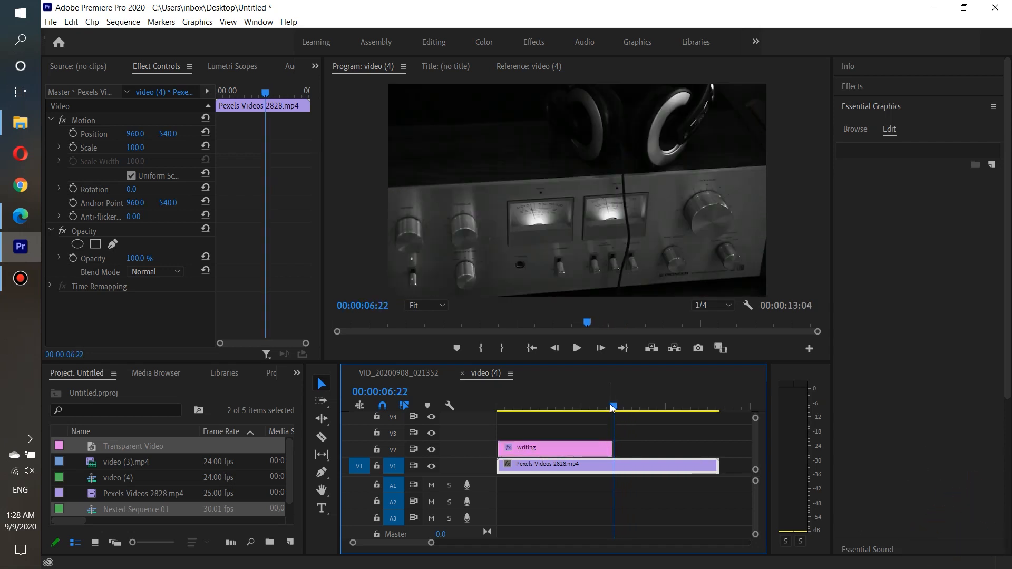
{"action": "left_click_drag", "start_coordinate": [603, 406], "coordinate": [600, 407]}
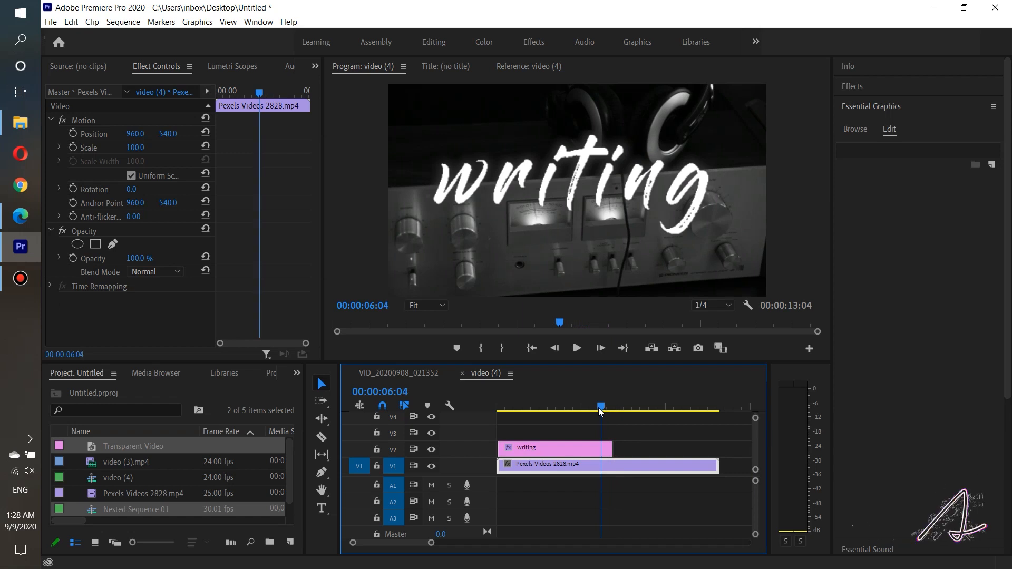
{"action": "left_click_drag", "start_coordinate": [612, 448], "coordinate": [601, 448]}
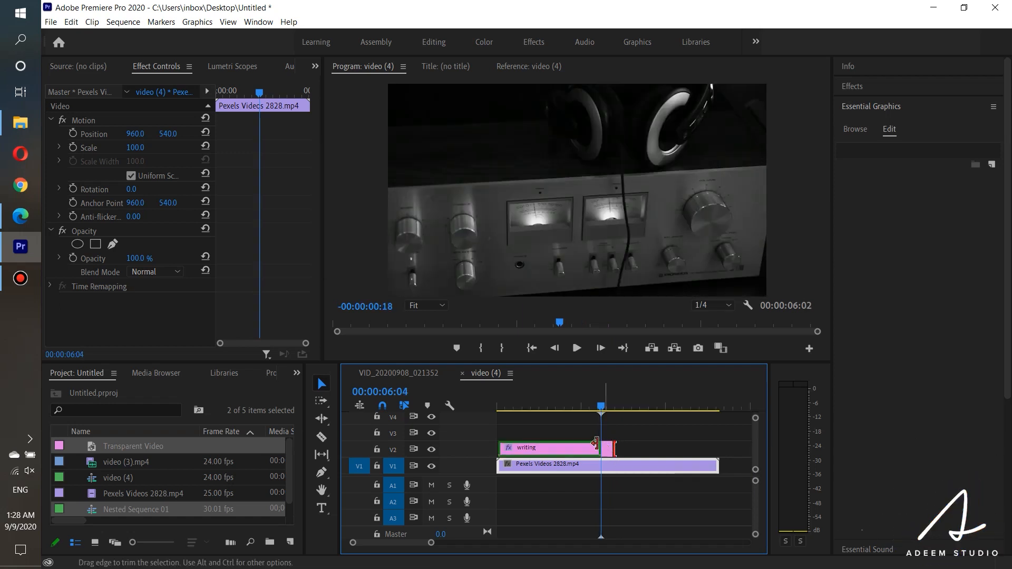
{"action": "left_click", "coordinate": [564, 427]}
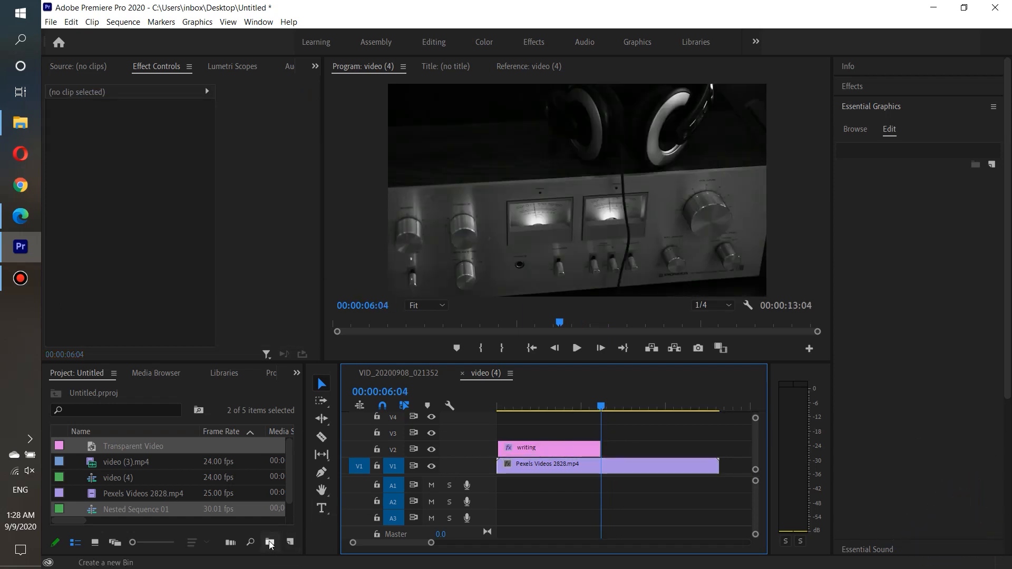
Create a new transparent video with the default settings and place it on track V3 directly above the writing clip
{"action": "left_click", "coordinate": [289, 543]}
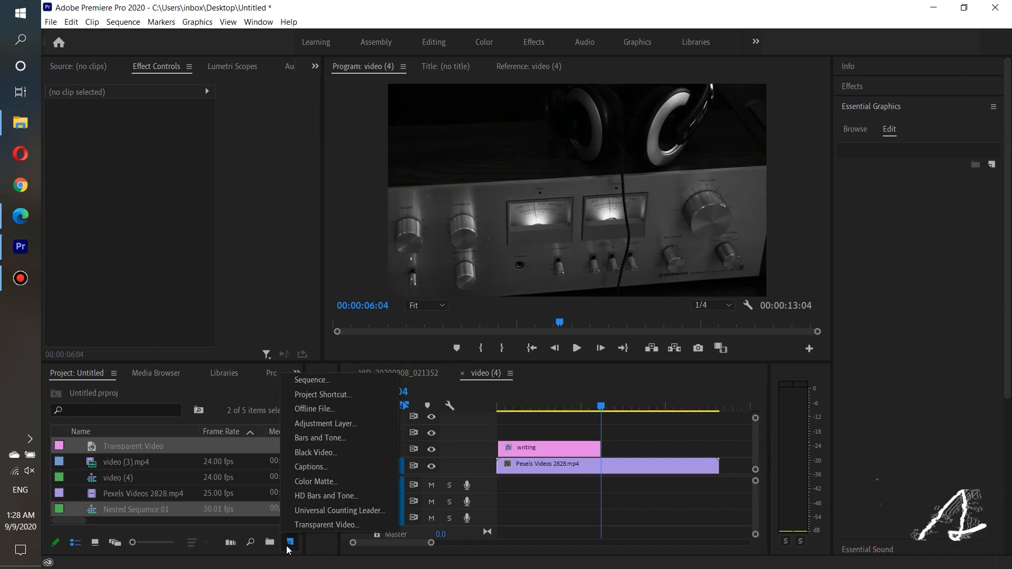
{"action": "left_click", "coordinate": [308, 526]}
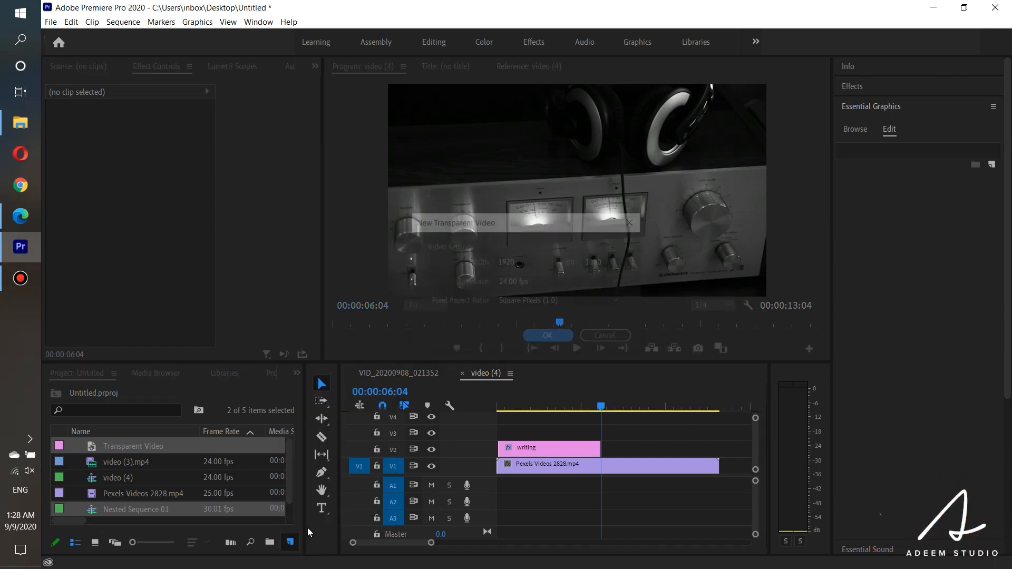
{"action": "left_click", "coordinate": [555, 337]}
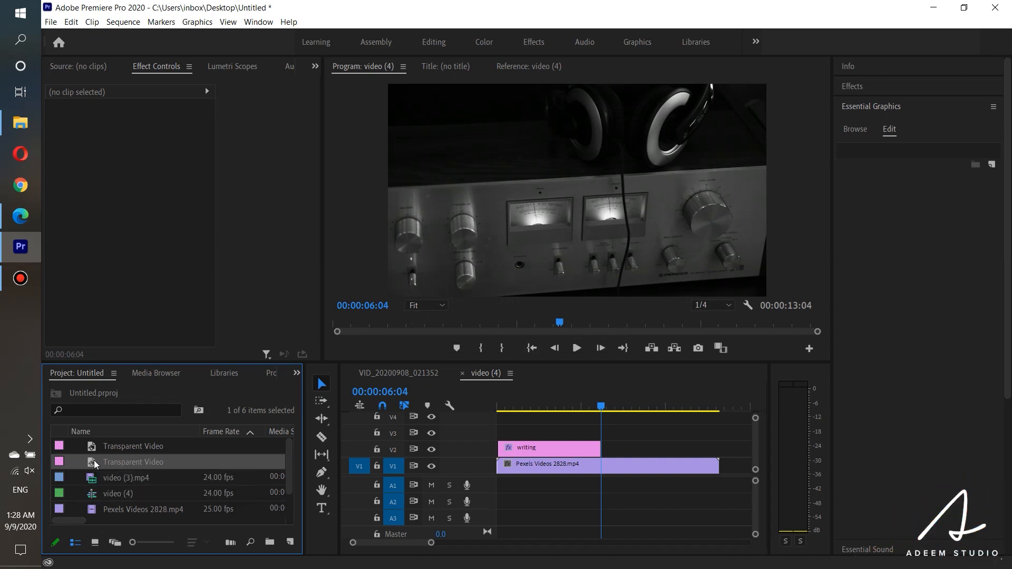
{"action": "left_click_drag", "start_coordinate": [94, 460], "coordinate": [508, 451]}
{"action": "key", "text": "ctrl+z"}
{"action": "left_click_drag", "start_coordinate": [579, 430], "coordinate": [538, 407]}
Search the effects for "write" and apply the Write-on effect to the transparent video clip on V3
{"action": "left_click", "coordinate": [548, 431]}
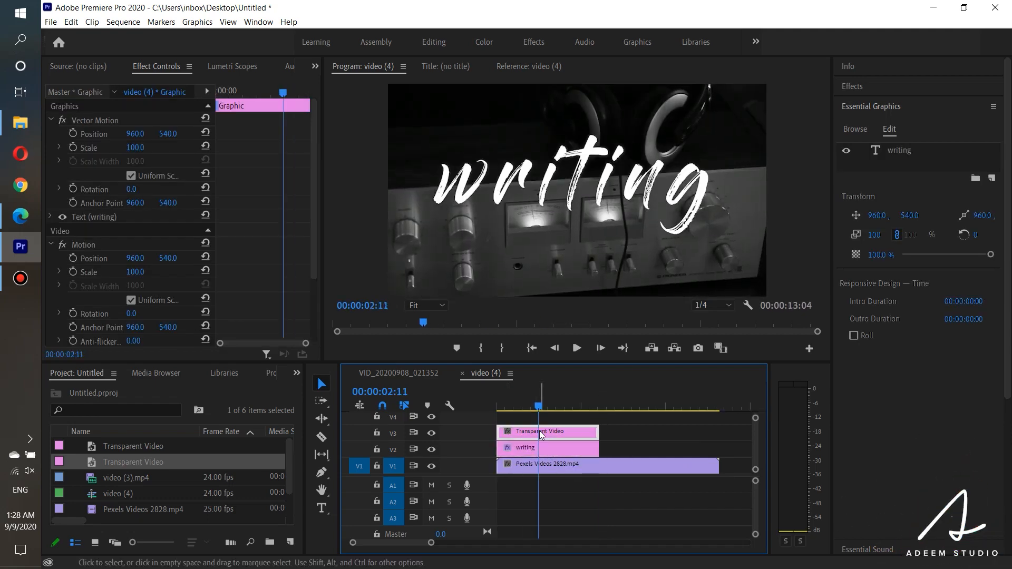
{"action": "left_click", "coordinate": [862, 88]}
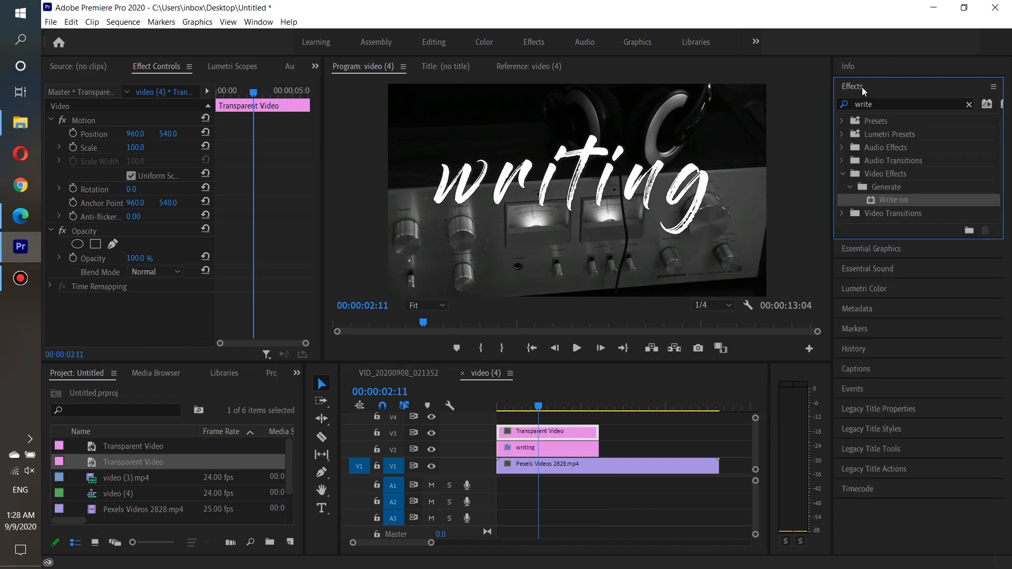
{"action": "left_click", "coordinate": [969, 104]}
{"action": "left_click", "coordinate": [559, 449]}
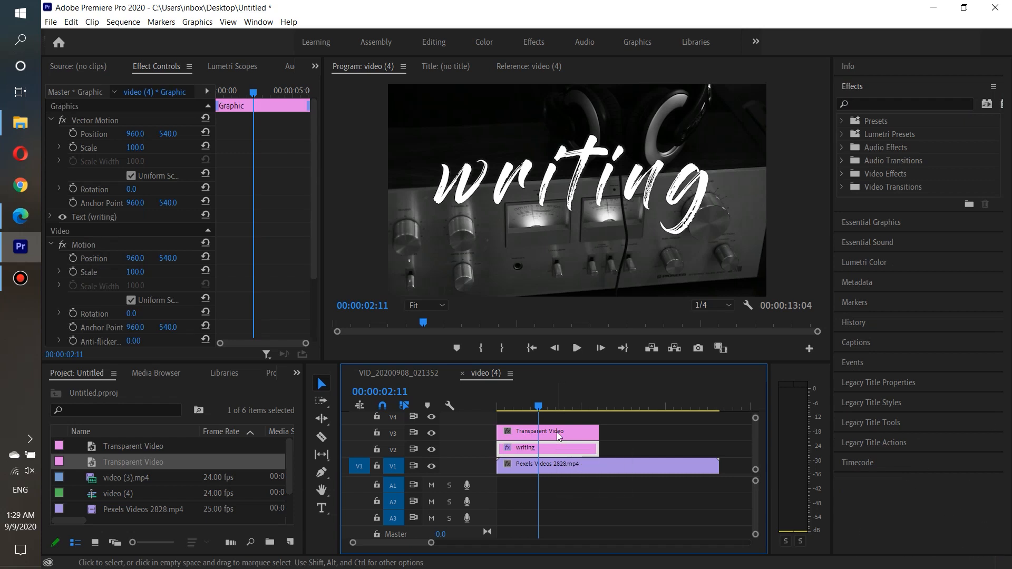
{"action": "left_click", "coordinate": [558, 436]}
{"action": "left_click", "coordinate": [878, 101]}
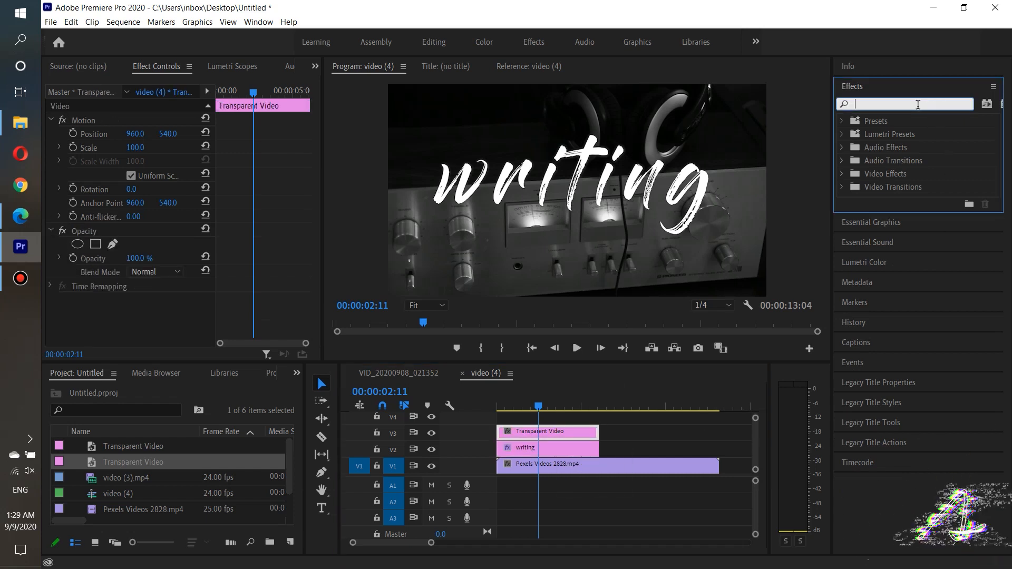
{"action": "type", "text": "write"}
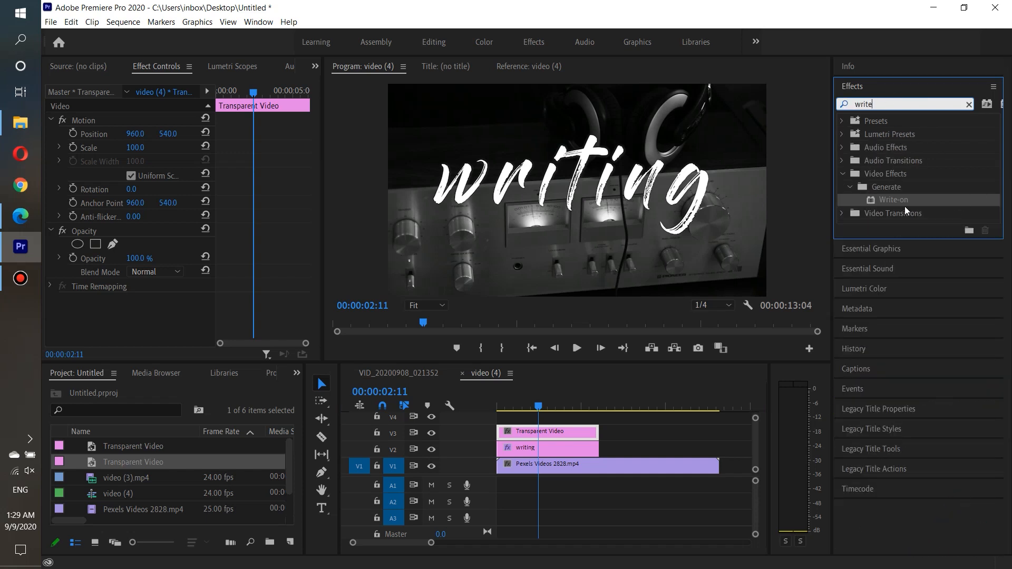
{"action": "left_click_drag", "start_coordinate": [897, 202], "coordinate": [562, 439]}
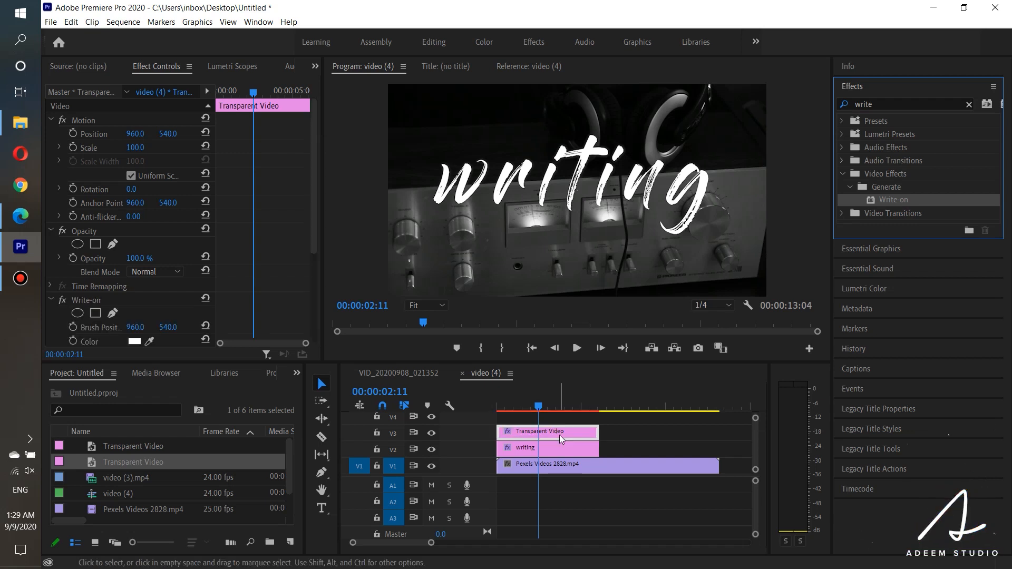
Set the Write-on brush size to 35, brush hardness to 90%, stroke length to 50 and brush spacing to 0.001
{"action": "left_click_drag", "start_coordinate": [318, 207], "coordinate": [322, 295]}
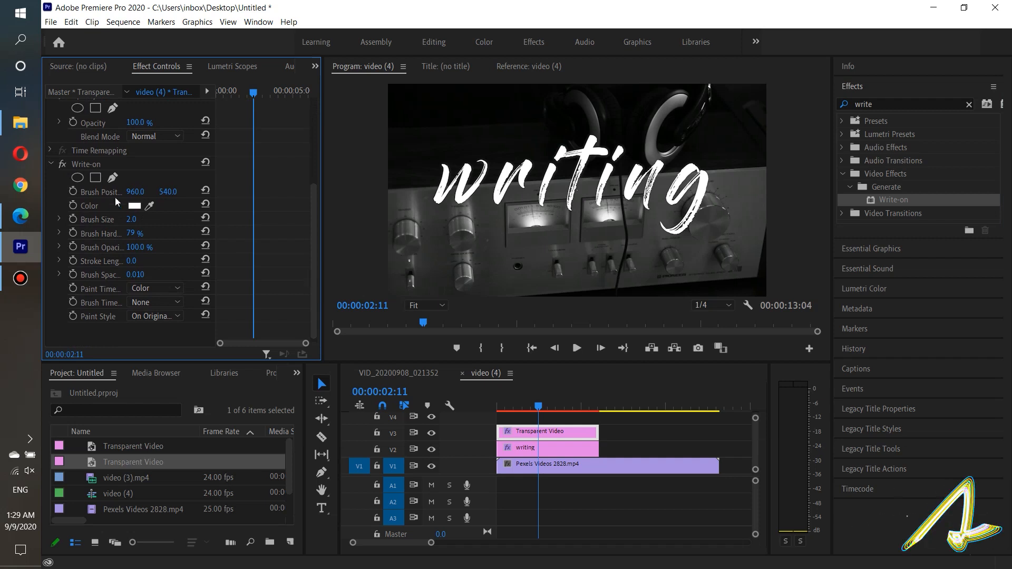
{"action": "left_click", "coordinate": [91, 166]}
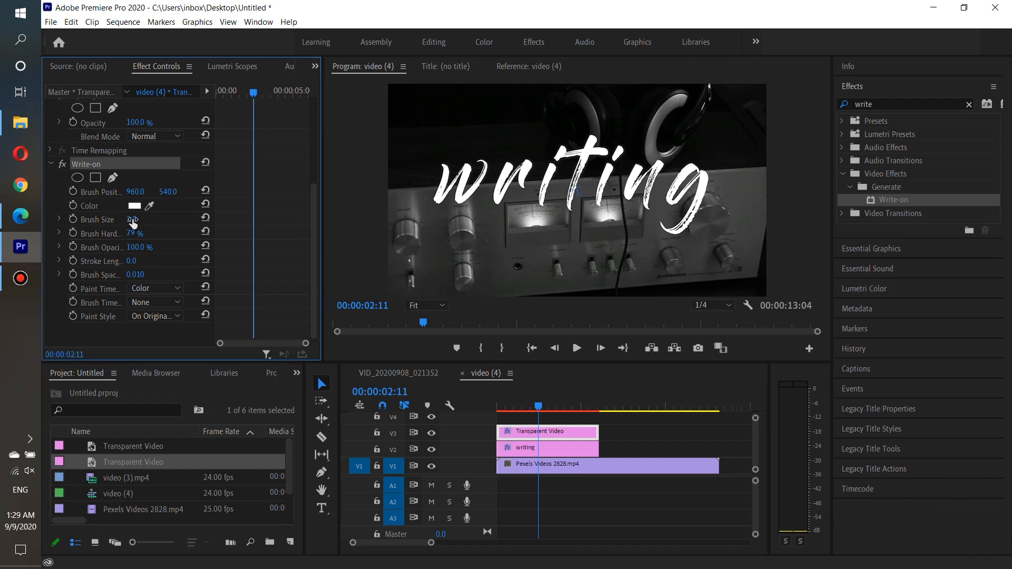
{"action": "type", "text": "3"}
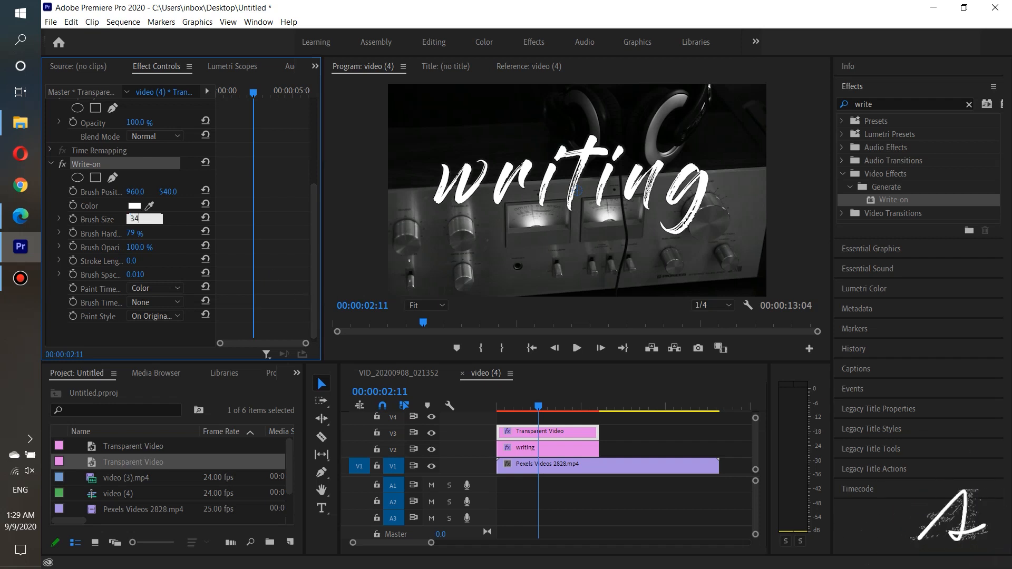
{"action": "type", "text": "5"}
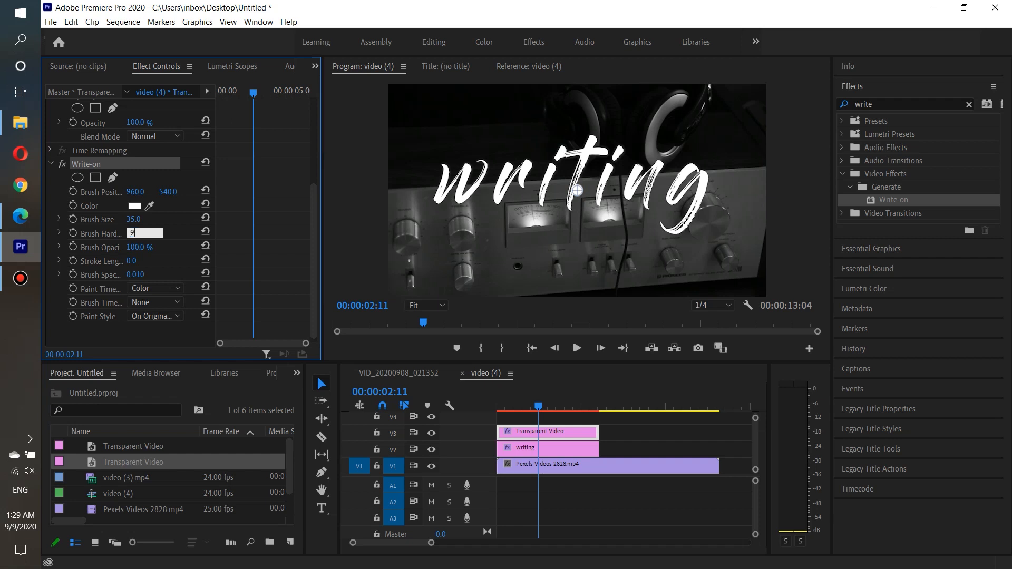
{"action": "type", "text": "90"}
{"action": "key", "text": "Tab"}
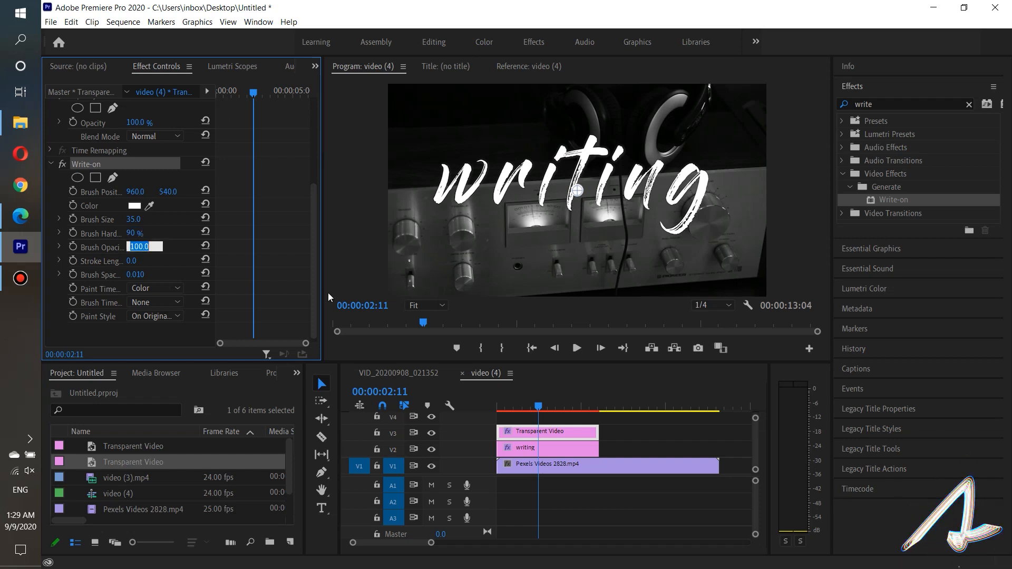
{"action": "key", "text": "Tab"}
{"action": "type", "text": "5"}
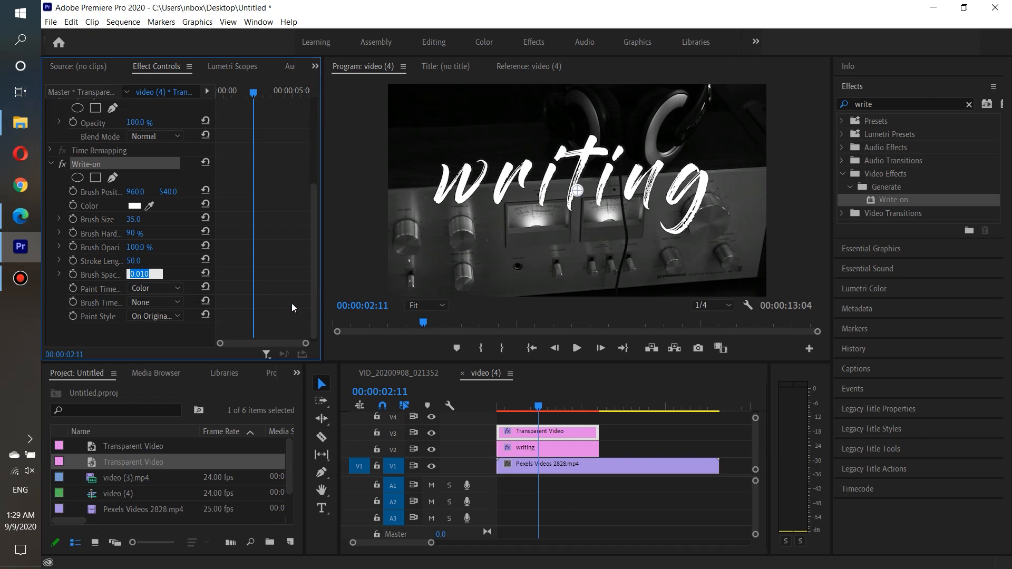
{"action": "left_click", "coordinate": [361, 275]}
{"action": "left_click_drag", "start_coordinate": [141, 275], "coordinate": [131, 275]}
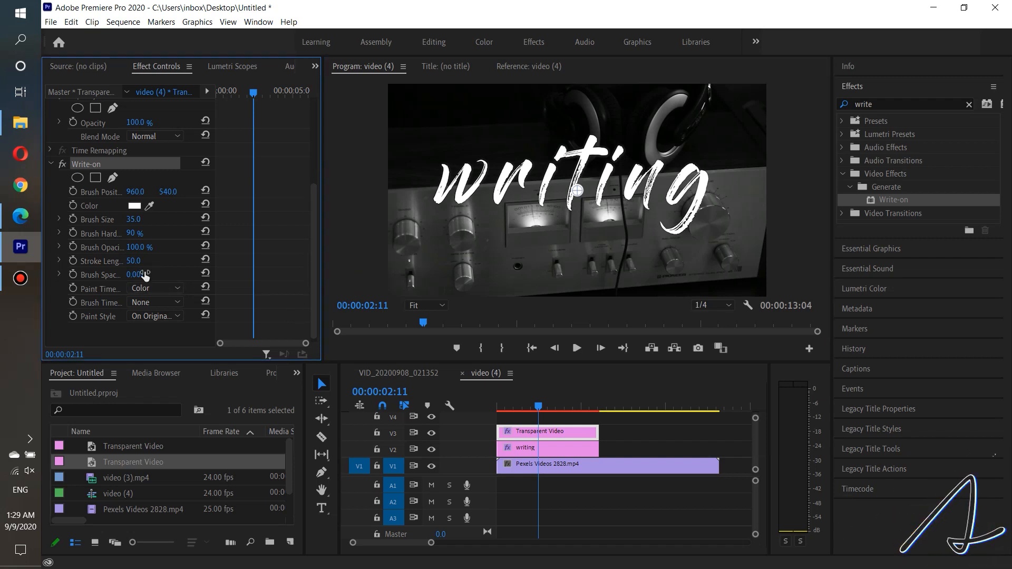
Change the Write-on brush color to red (C90808)
{"action": "left_click", "coordinate": [135, 206]}
{"action": "left_click", "coordinate": [175, 173]}
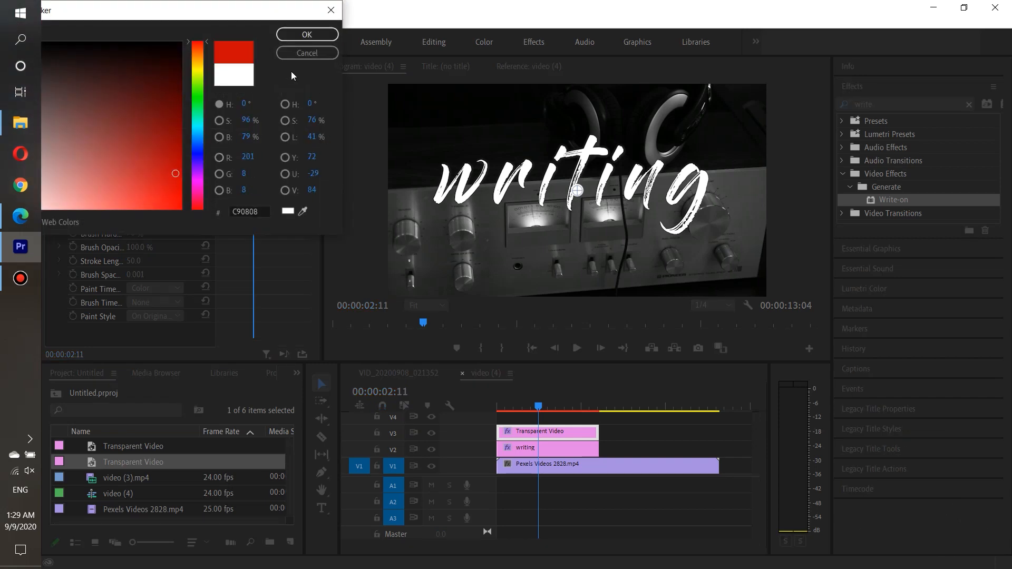
{"action": "left_click", "coordinate": [297, 35]}
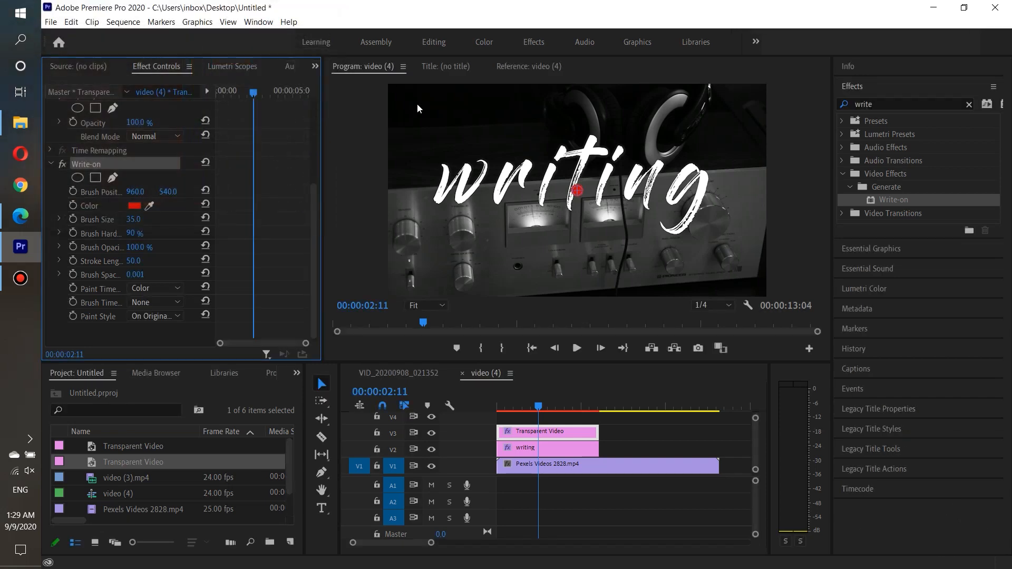
Move the Write-on brush of the transparent video clip to the start of the letter w, at about 261.3, 380.0
{"action": "left_click", "coordinate": [441, 304]}
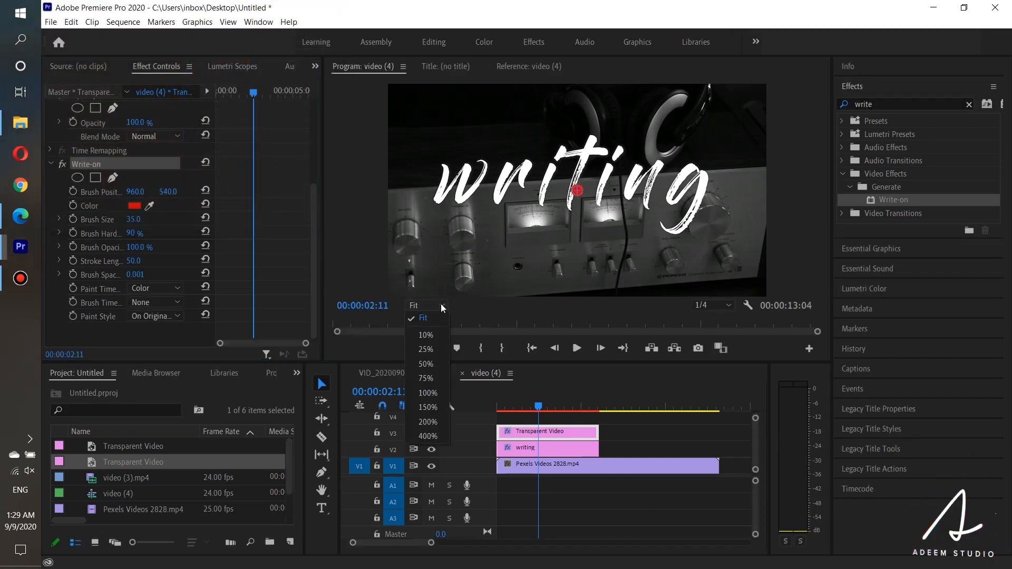
{"action": "left_click", "coordinate": [429, 394]}
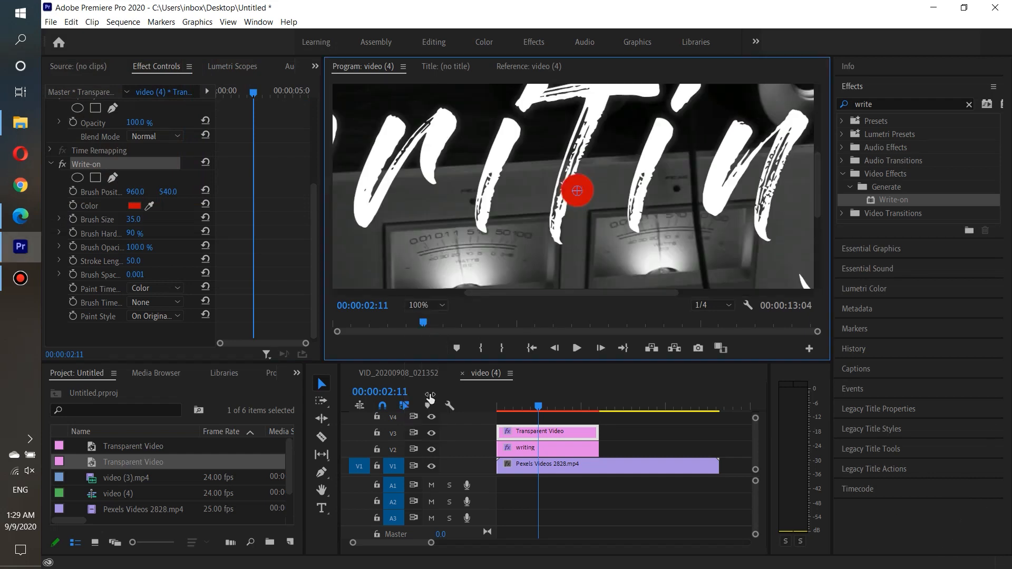
{"action": "left_click_drag", "start_coordinate": [540, 293], "coordinate": [477, 291]}
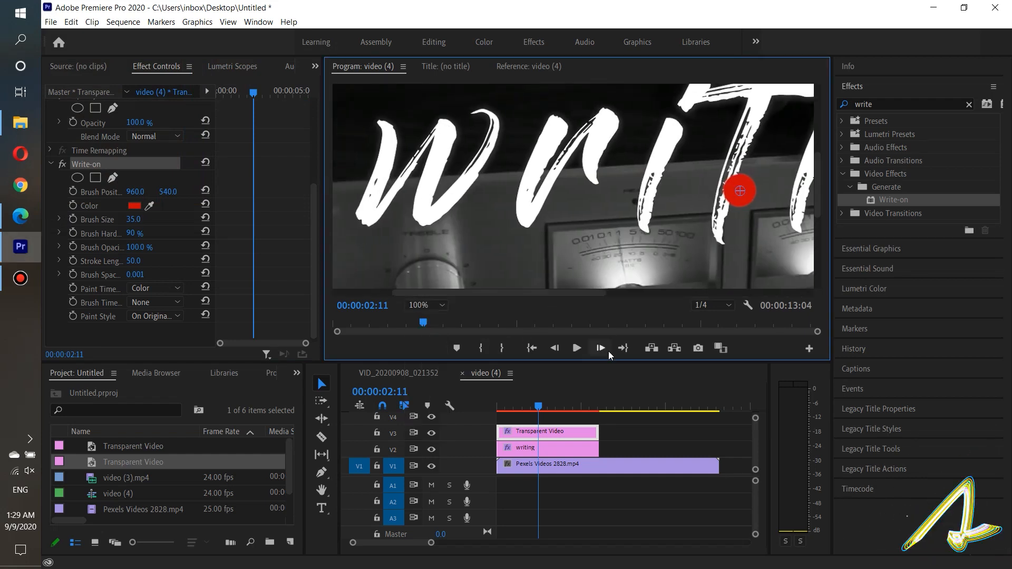
{"action": "left_click", "coordinate": [632, 438]}
{"action": "left_click", "coordinate": [578, 432]}
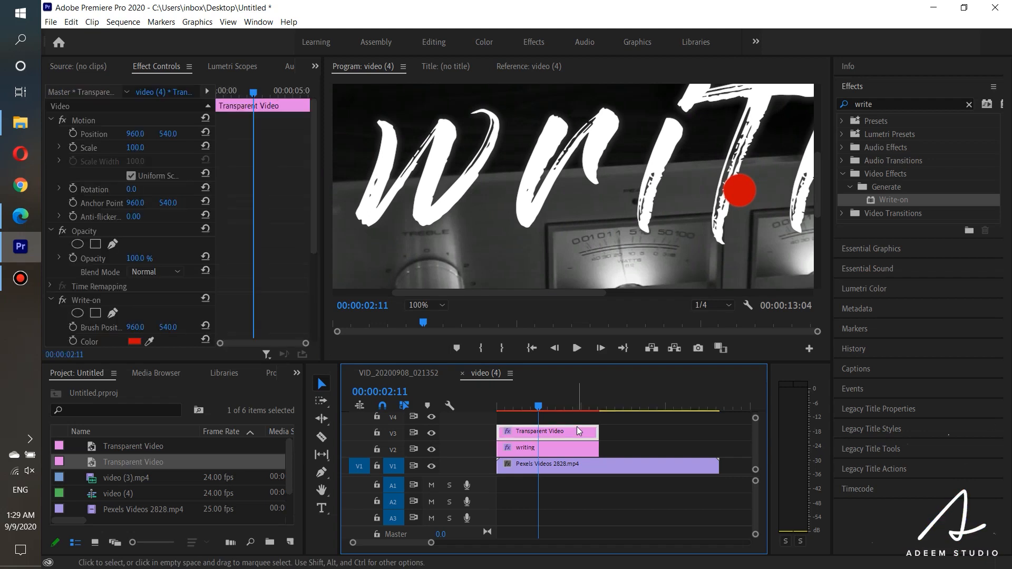
{"action": "left_click", "coordinate": [312, 222]}
{"action": "scroll", "coordinate": [319, 233], "scroll_direction": "down", "scroll_amount": 1}
{"action": "scroll", "coordinate": [314, 258], "scroll_direction": "down", "scroll_amount": 3}
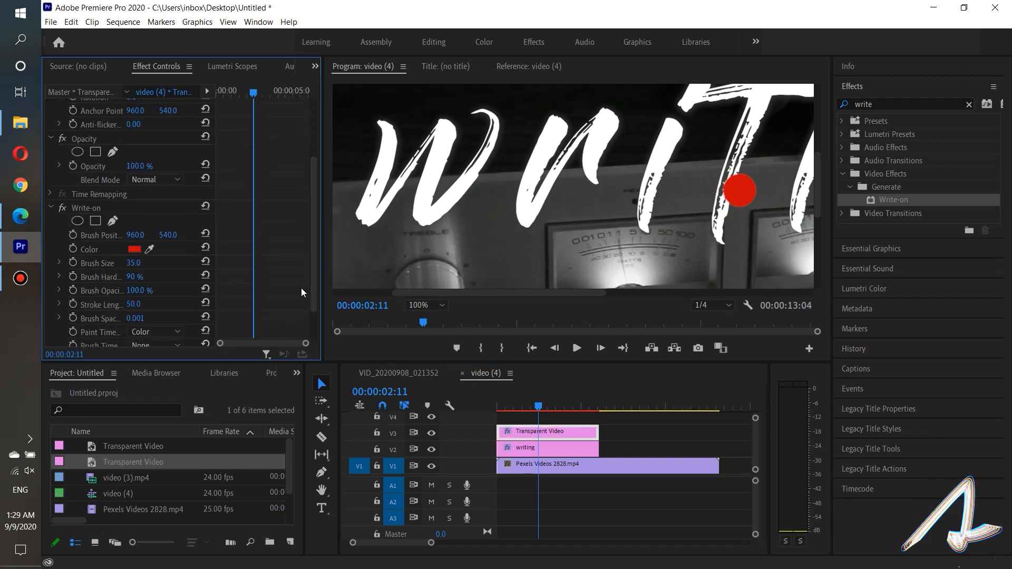
{"action": "left_click", "coordinate": [90, 209]}
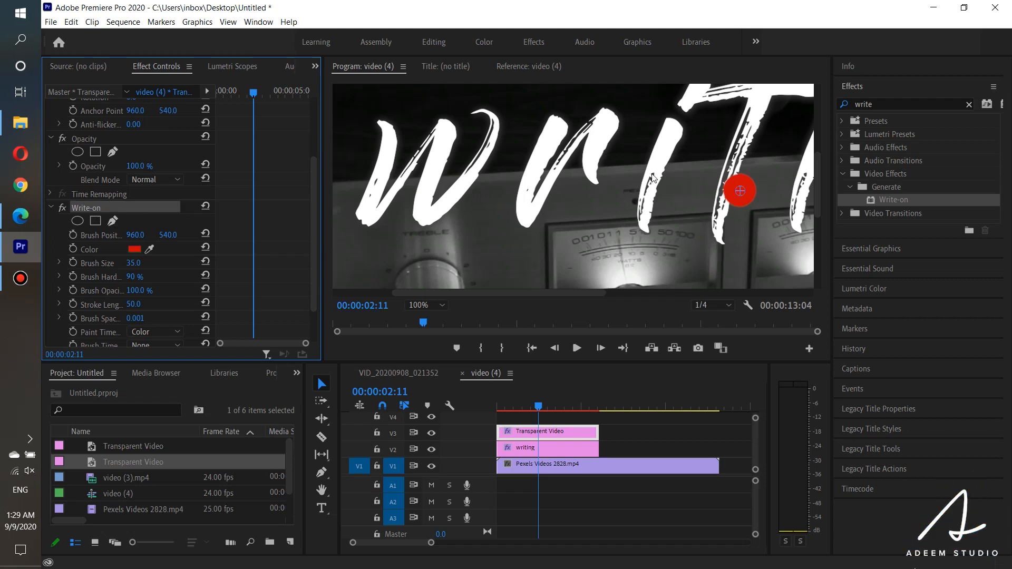
{"action": "left_click_drag", "start_coordinate": [741, 189], "coordinate": [371, 103]}
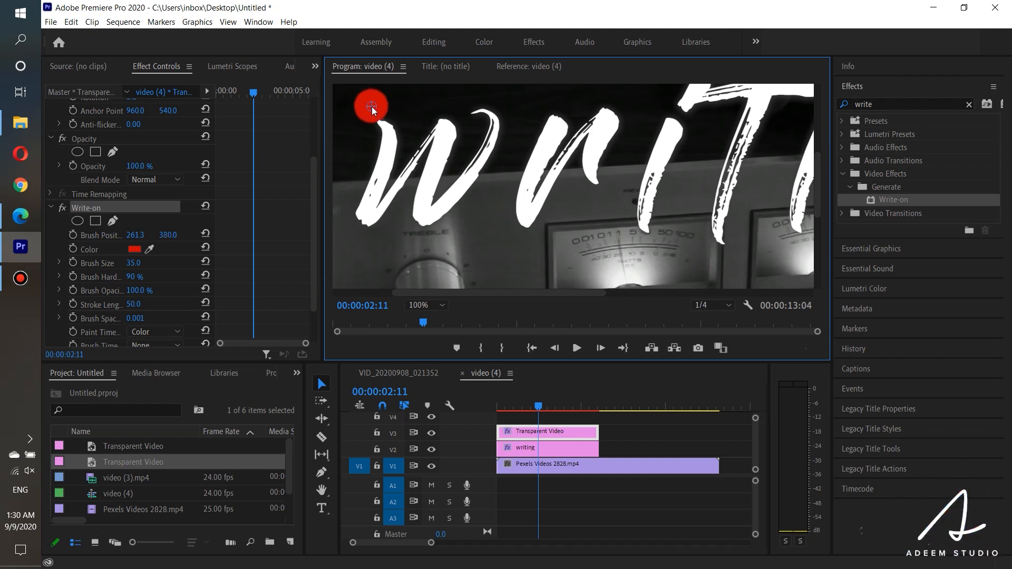
{"action": "left_click", "coordinate": [94, 236]}
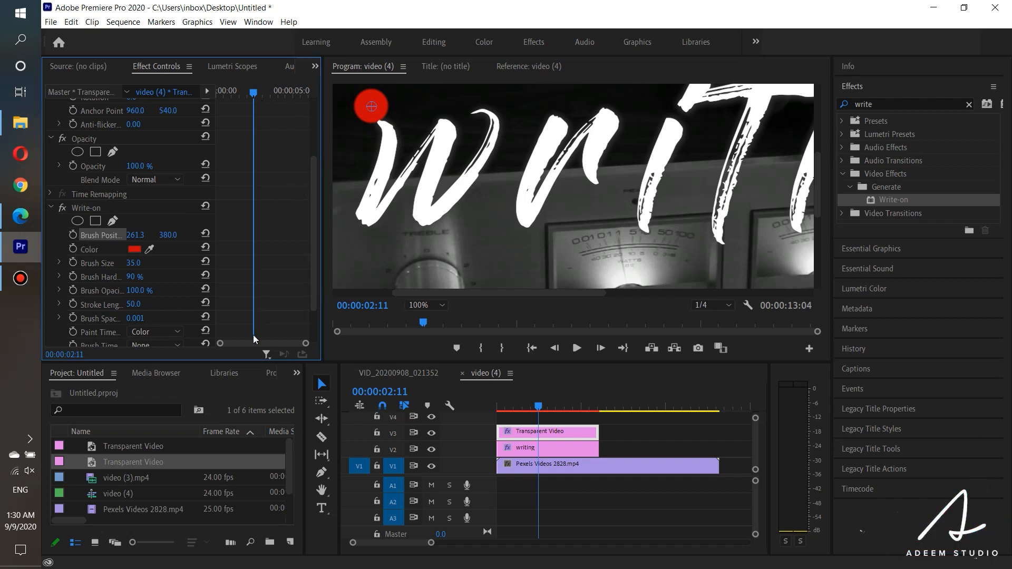
Return to the start of the sequence and turn on Brush Position keyframing for the Write-on effect at 00:00:00:00
{"action": "left_click_drag", "start_coordinate": [253, 93], "coordinate": [201, 90]}
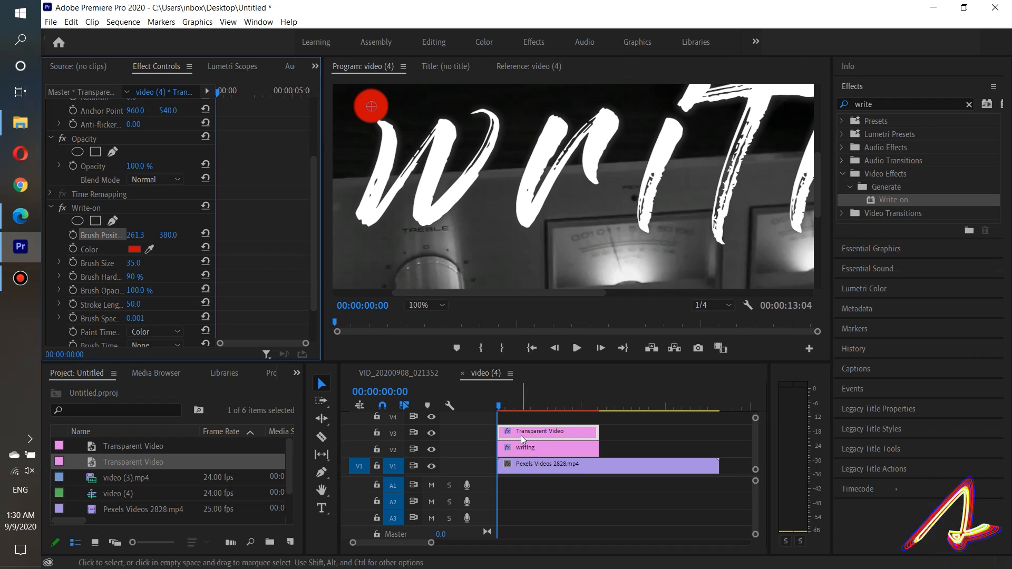
{"action": "left_click", "coordinate": [72, 235]}
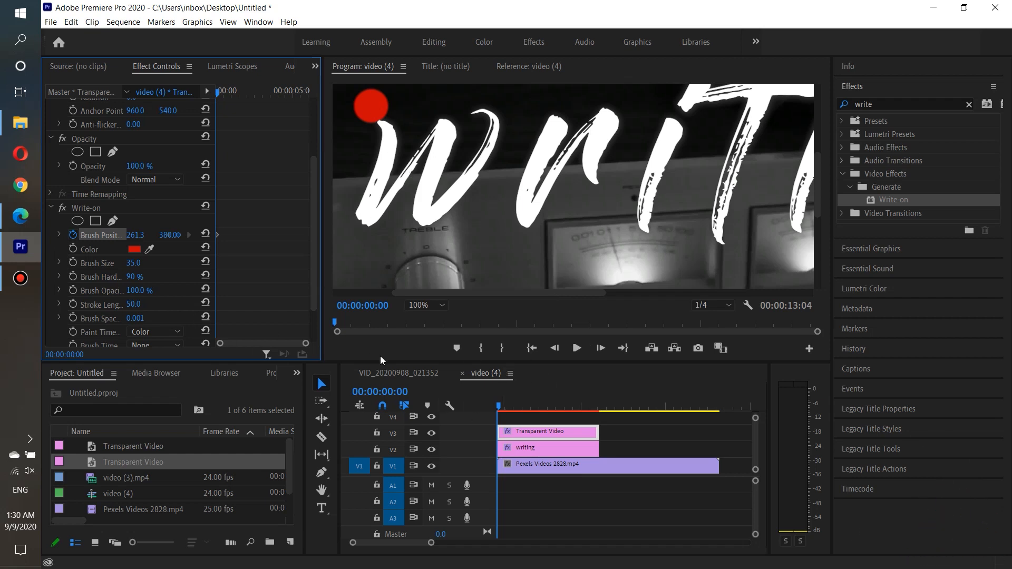
{"action": "left_click", "coordinate": [545, 433]}
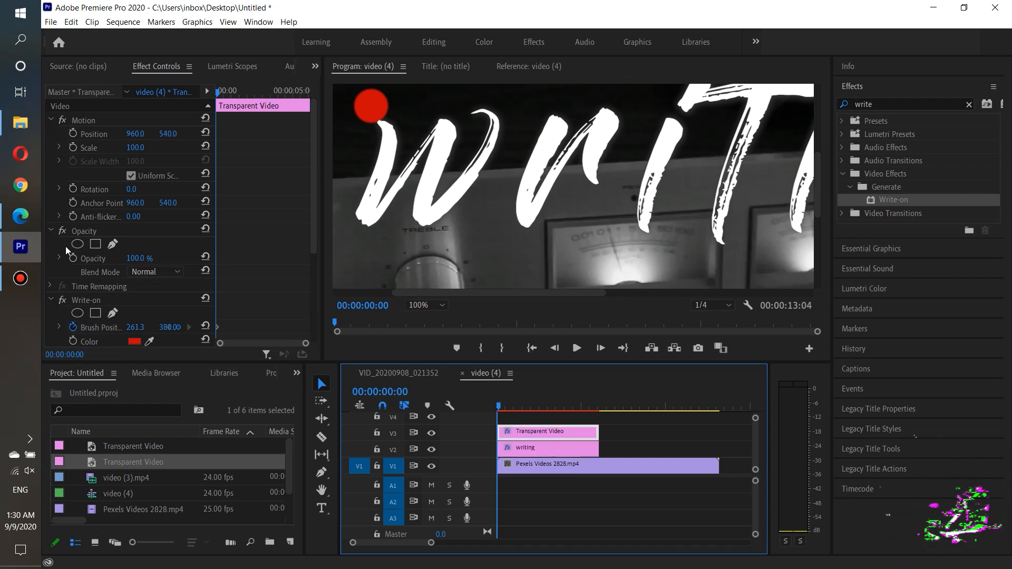
{"action": "left_click", "coordinate": [164, 300]}
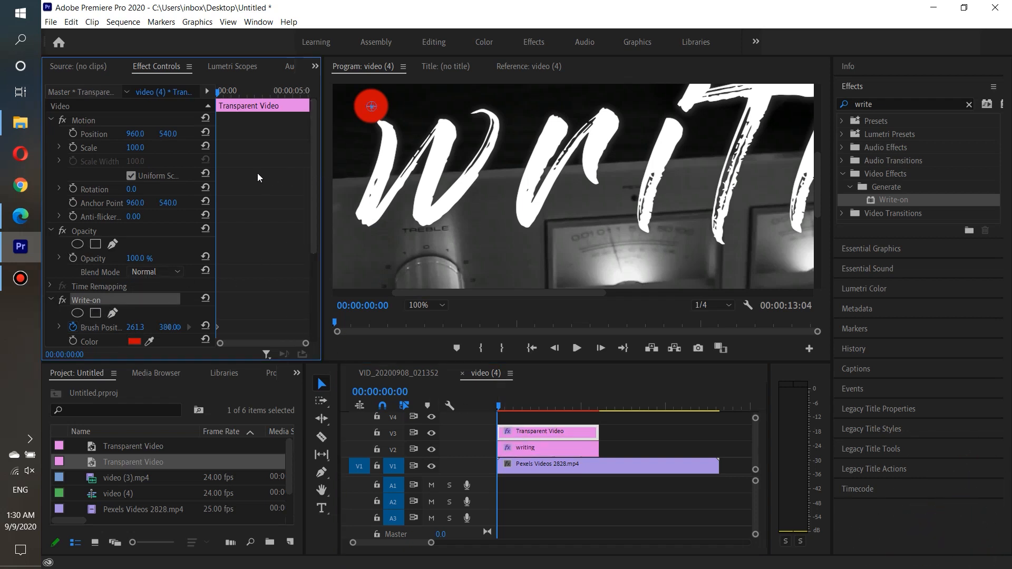
{"action": "left_click", "coordinate": [74, 327]}
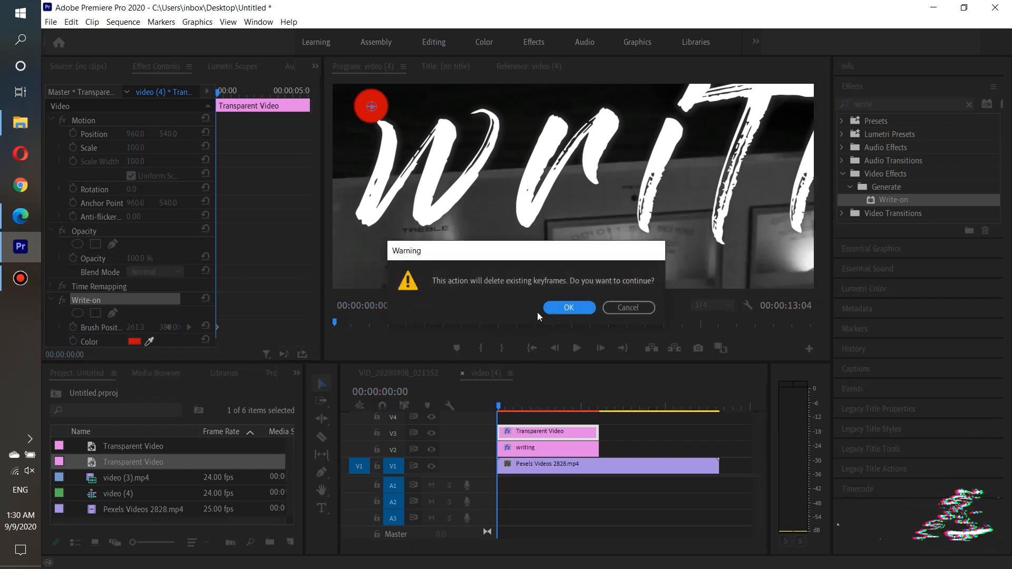
{"action": "left_click", "coordinate": [578, 308]}
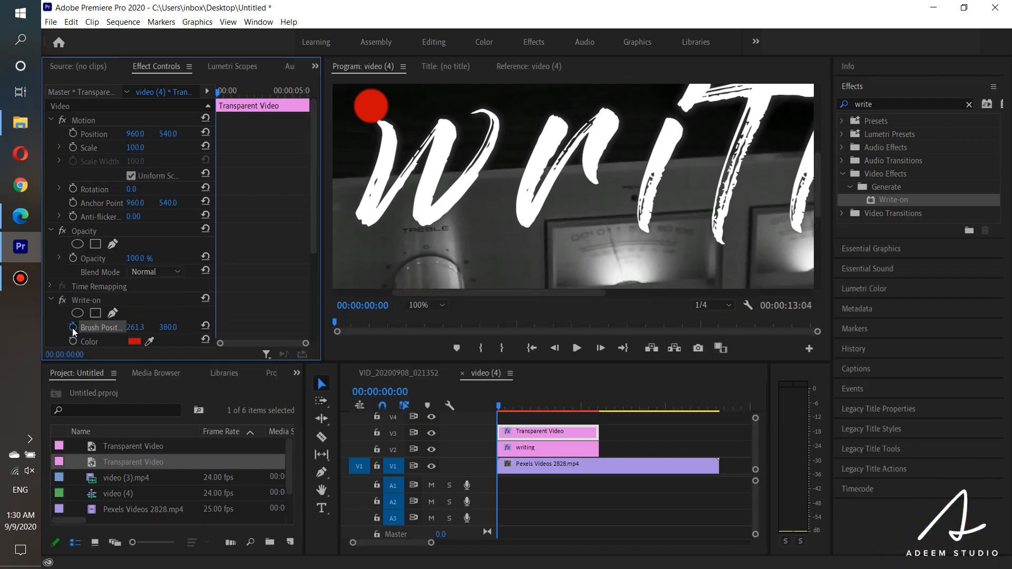
{"action": "scroll", "coordinate": [317, 236], "scroll_direction": "down", "scroll_amount": 3}
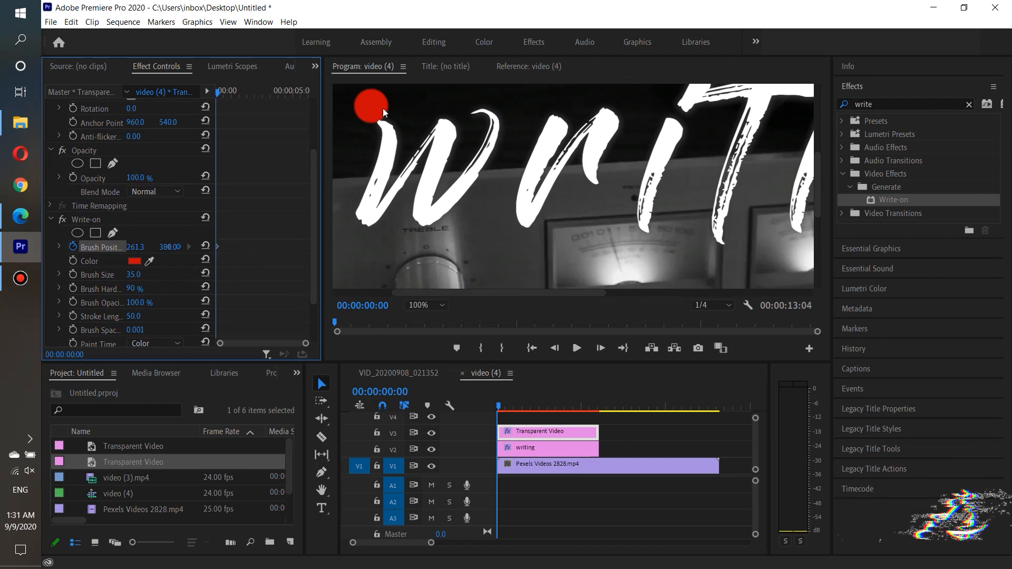
Keyframe the Write-on brush frame by frame along the upper part of the w's first stroke, from 00:00:00:00 to 00:00:00:03
{"action": "left_click", "coordinate": [85, 218]}
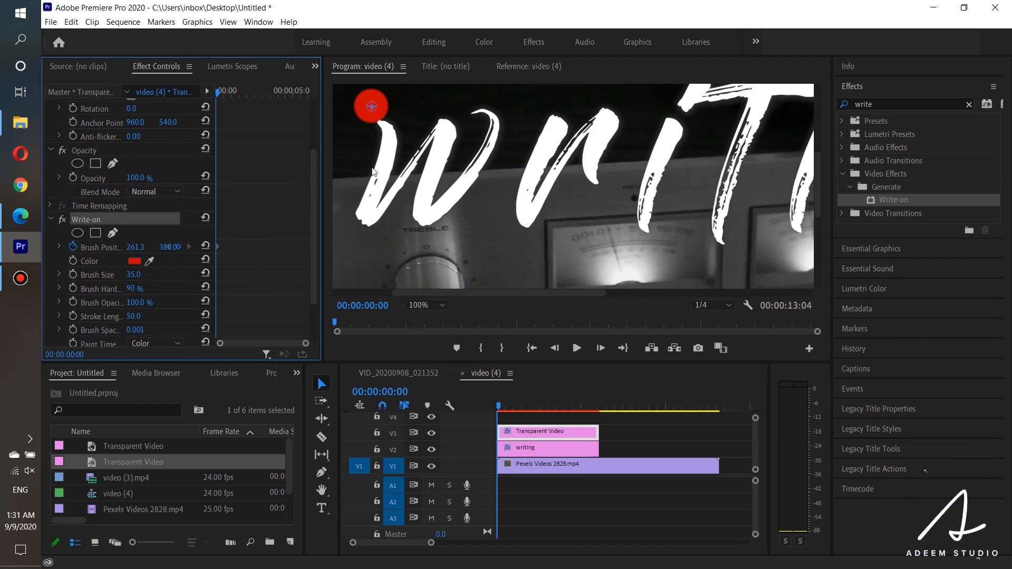
{"action": "left_click_drag", "start_coordinate": [373, 107], "coordinate": [381, 125]}
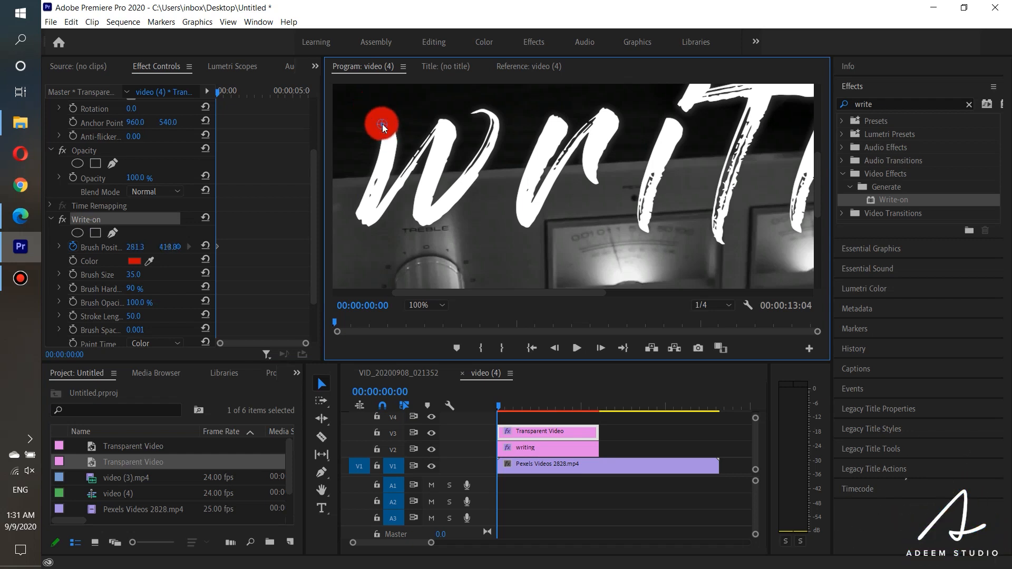
{"action": "key", "text": "Right"}
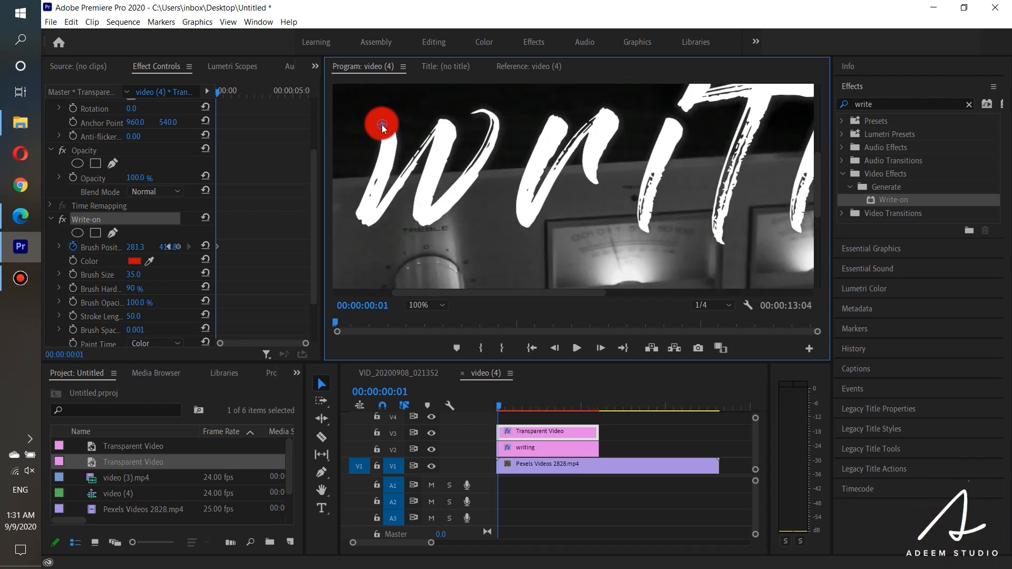
{"action": "left_click_drag", "start_coordinate": [382, 124], "coordinate": [389, 143]}
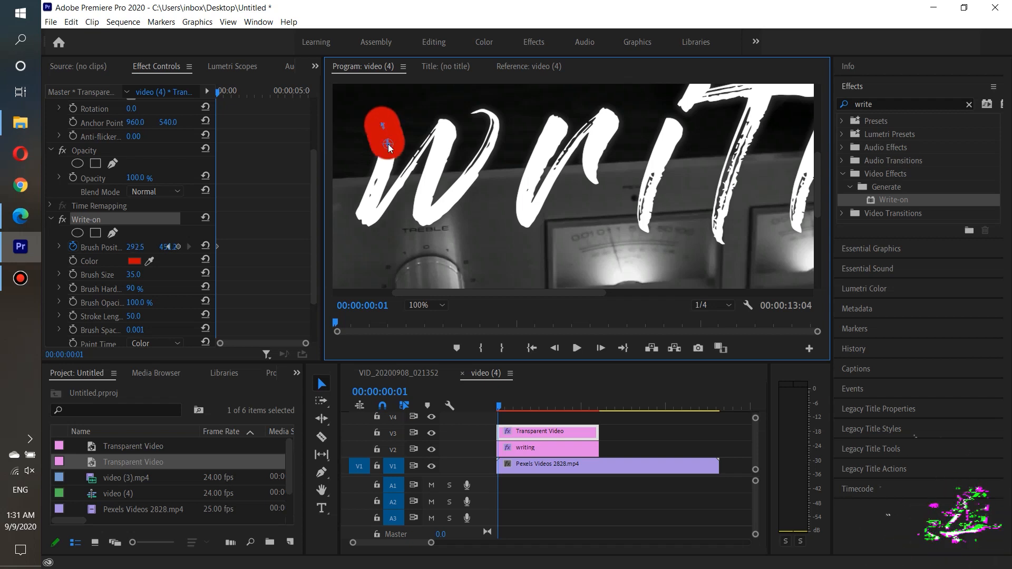
{"action": "key", "text": "Right"}
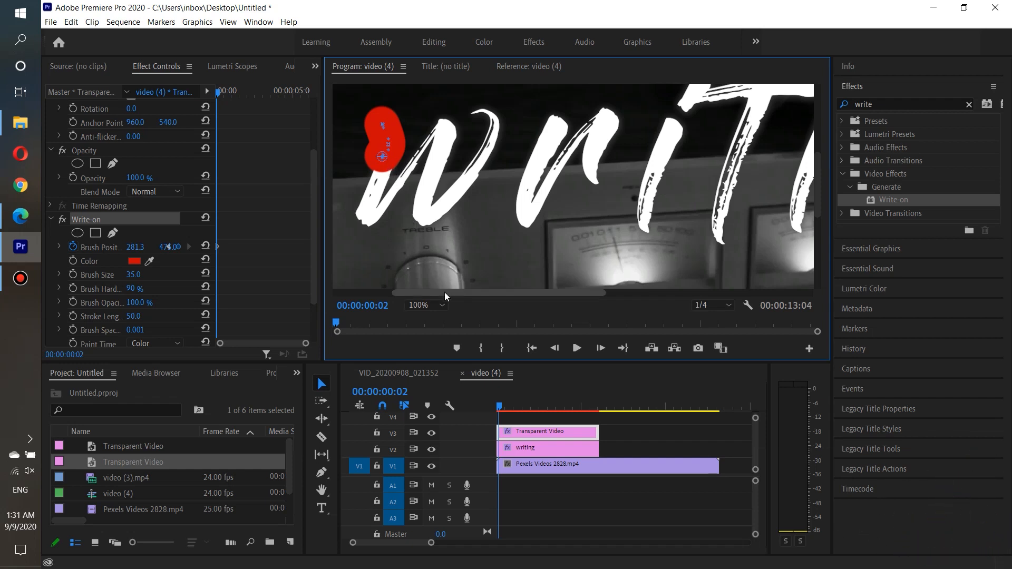
{"action": "key", "text": "Right"}
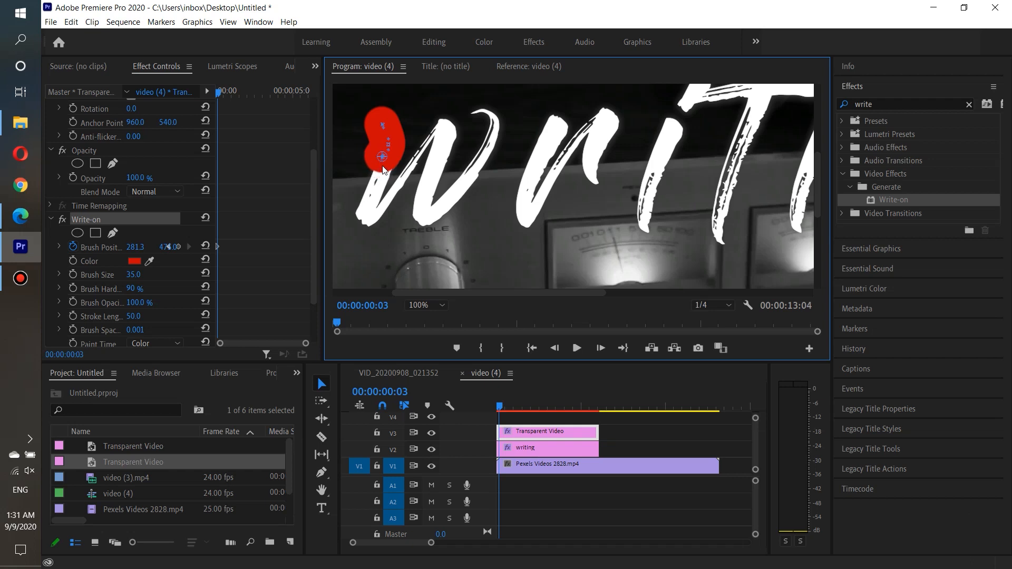
{"action": "left_click_drag", "start_coordinate": [379, 160], "coordinate": [375, 177]}
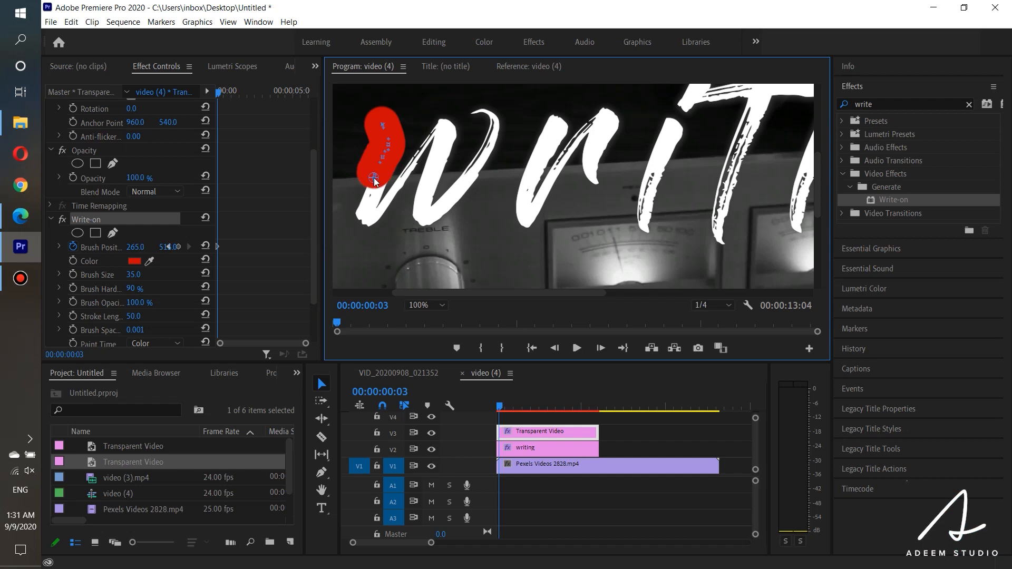
View the program at 150% and keyframe the brush down to the foot of the w's first stroke
{"action": "left_click", "coordinate": [422, 305]}
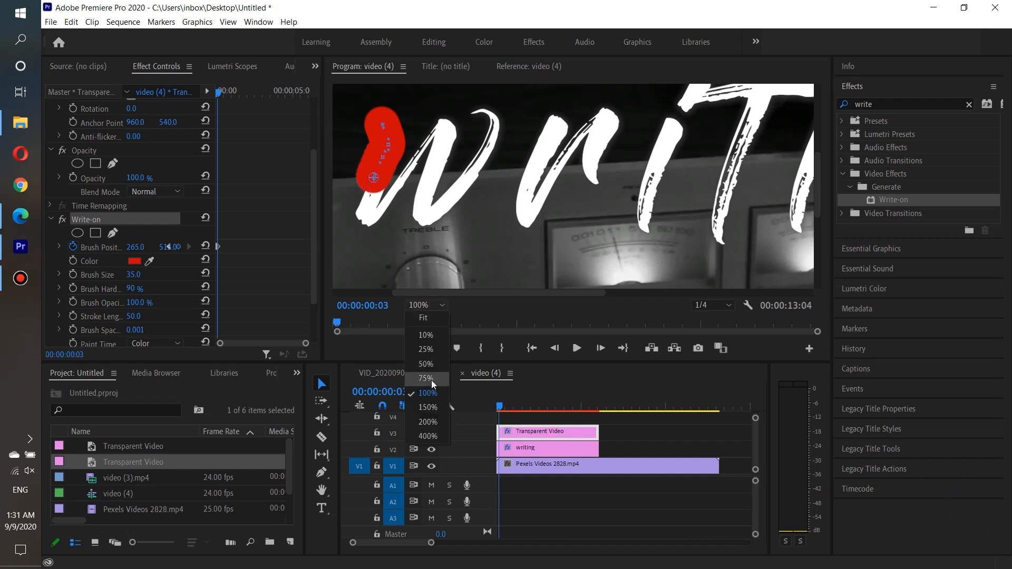
{"action": "left_click", "coordinate": [434, 408]}
{"action": "left_click_drag", "start_coordinate": [480, 293], "coordinate": [436, 293]}
{"action": "key", "text": "space"}
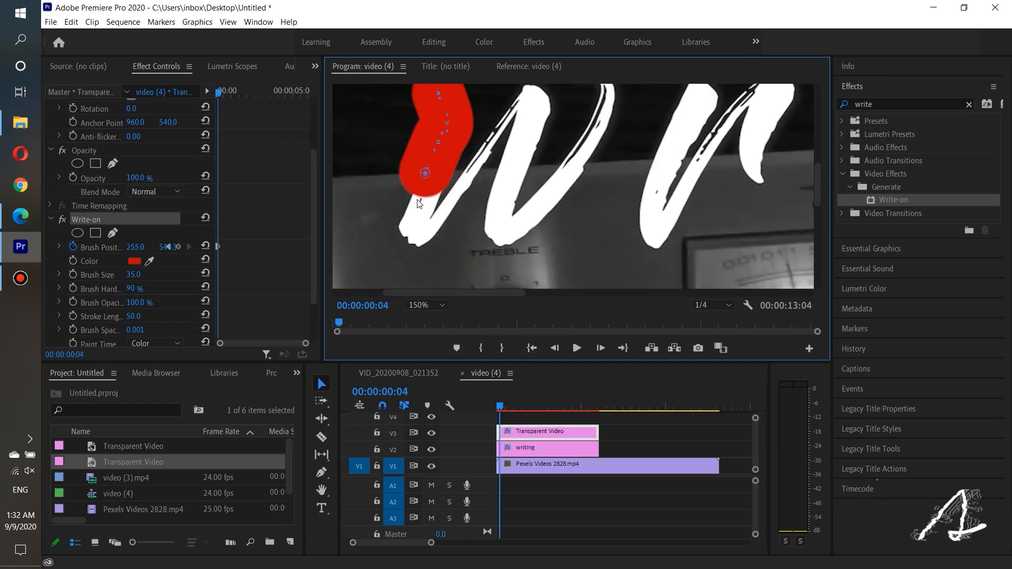
{"action": "left_click_drag", "start_coordinate": [424, 173], "coordinate": [416, 201]}
{"action": "key", "text": "Right"}
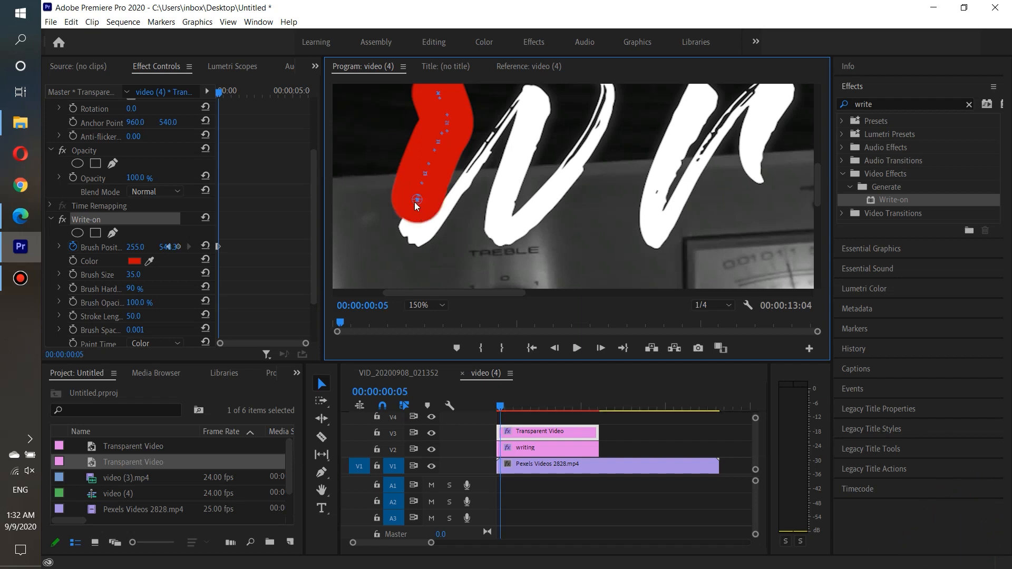
{"action": "left_click_drag", "start_coordinate": [416, 199], "coordinate": [411, 224]}
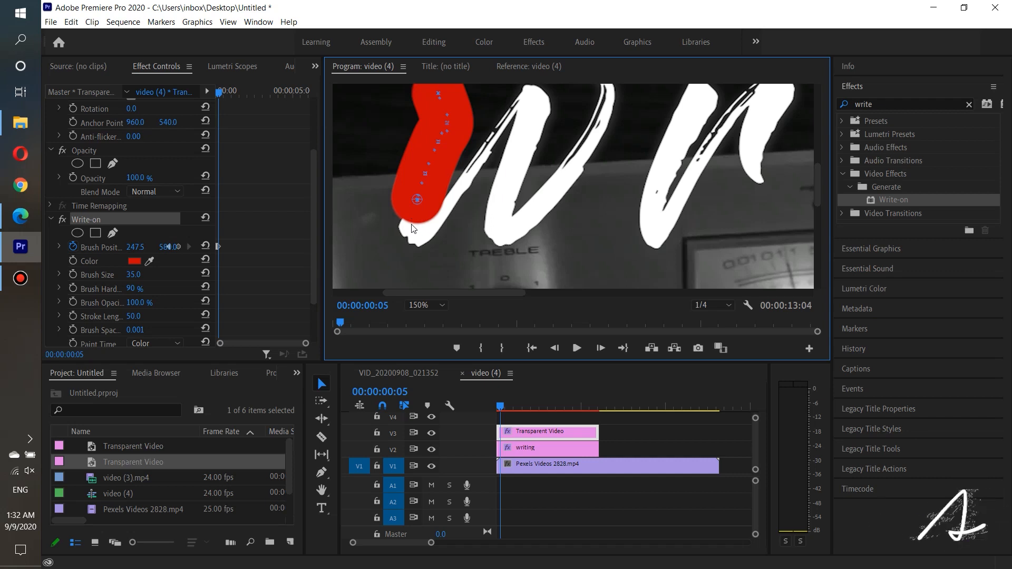
{"action": "key", "text": "Right"}
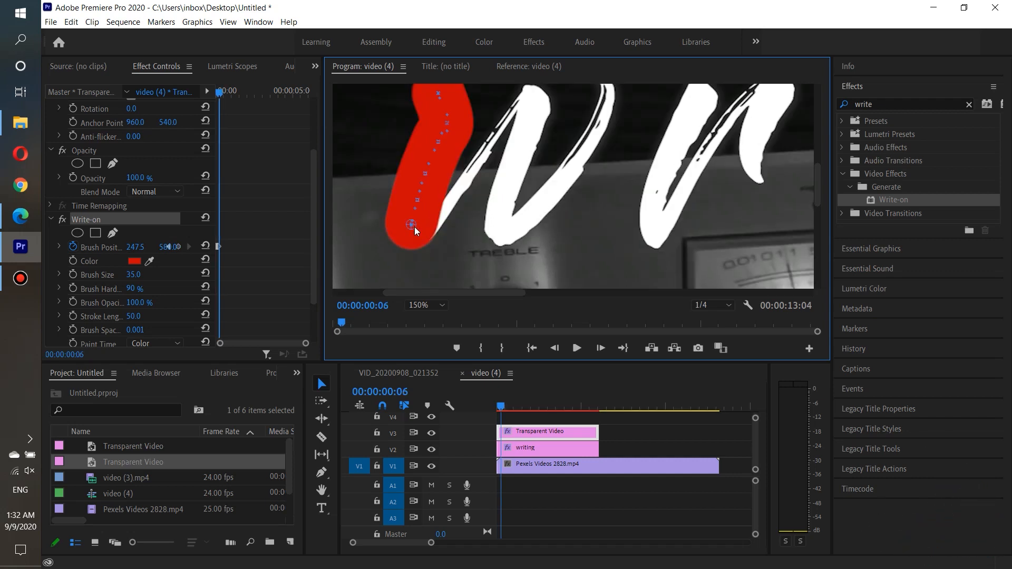
Keyframe the brush frame by frame up the w's thin connecting stroke, from 00:00:00:06 to 00:00:00:10
{"action": "left_click_drag", "start_coordinate": [415, 226], "coordinate": [442, 210]}
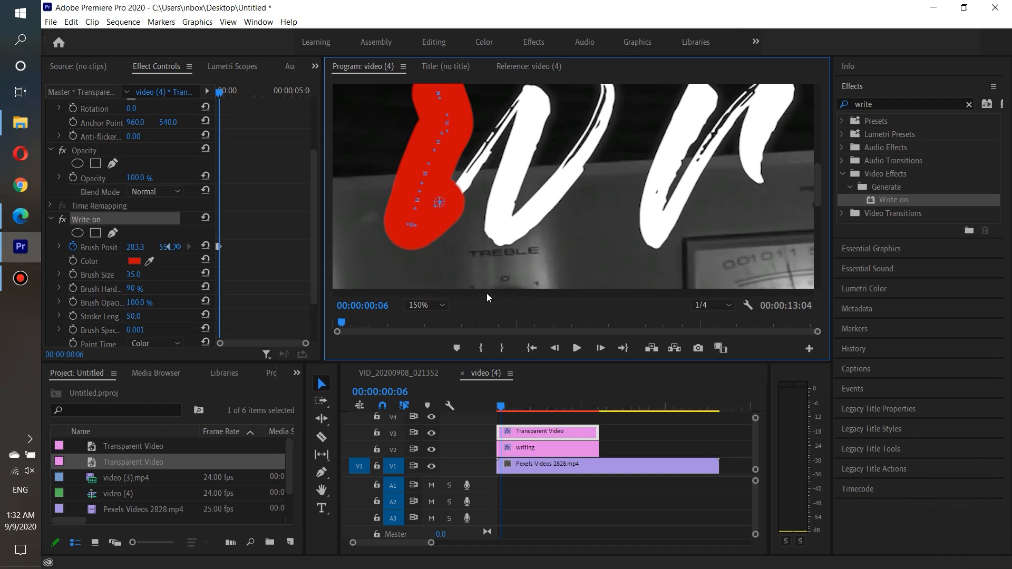
{"action": "left_click_drag", "start_coordinate": [486, 293], "coordinate": [498, 291]}
{"action": "left_click_drag", "start_coordinate": [818, 185], "coordinate": [819, 176]}
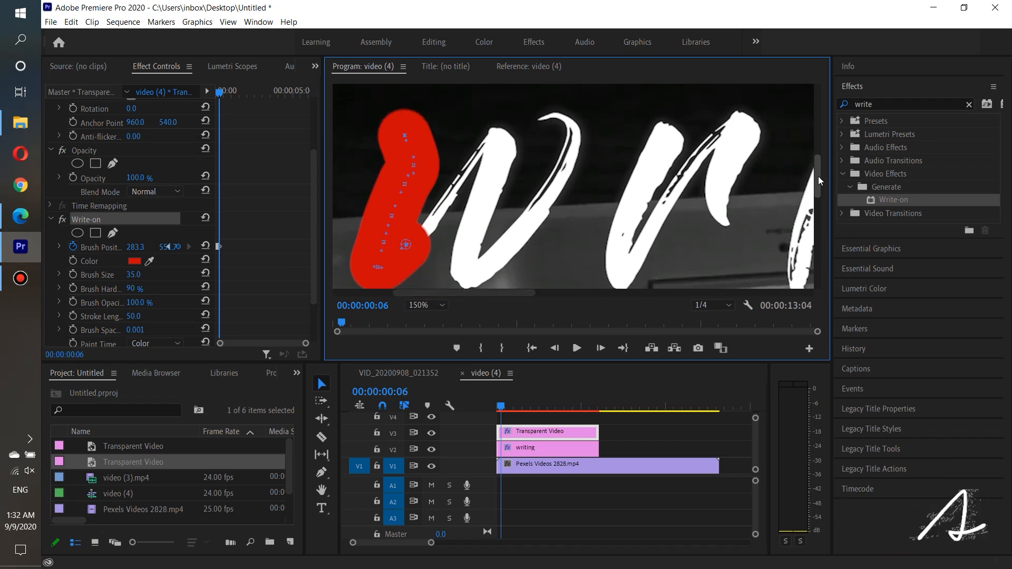
{"action": "key", "text": "Right"}
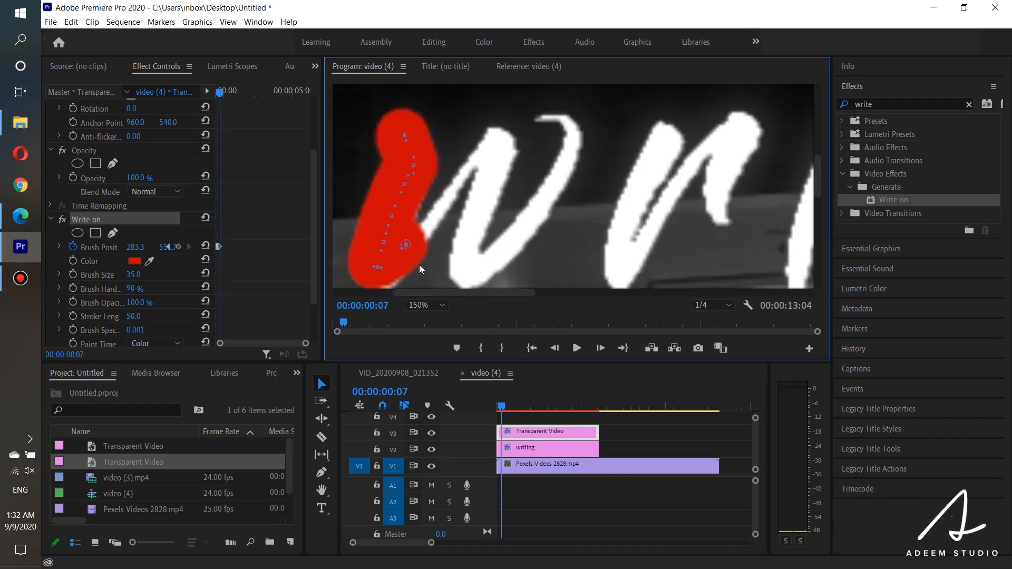
{"action": "left_click", "coordinate": [429, 220]}
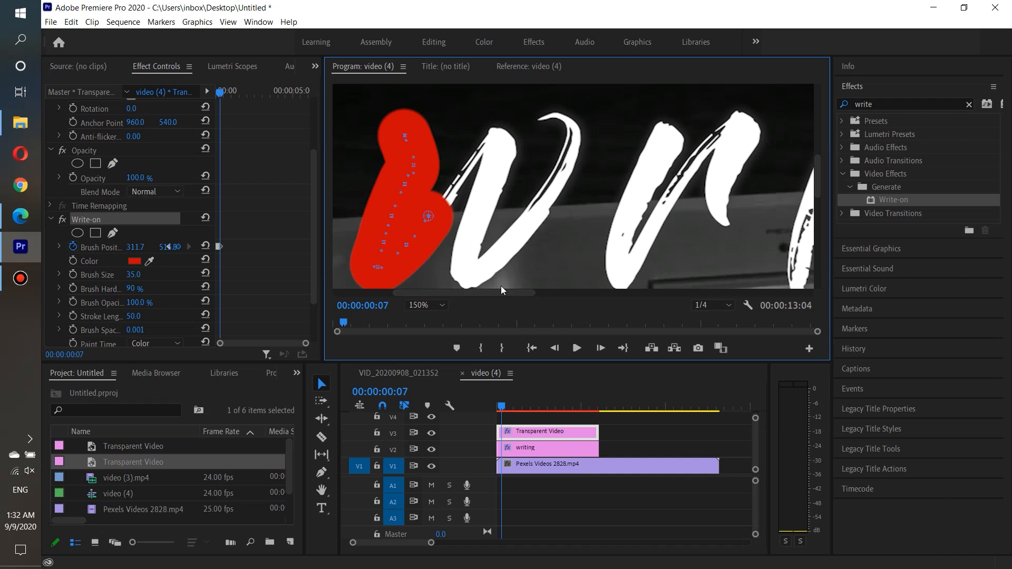
{"action": "key", "text": "Right"}
{"action": "left_click", "coordinate": [442, 188]}
{"action": "key", "text": "Right"}
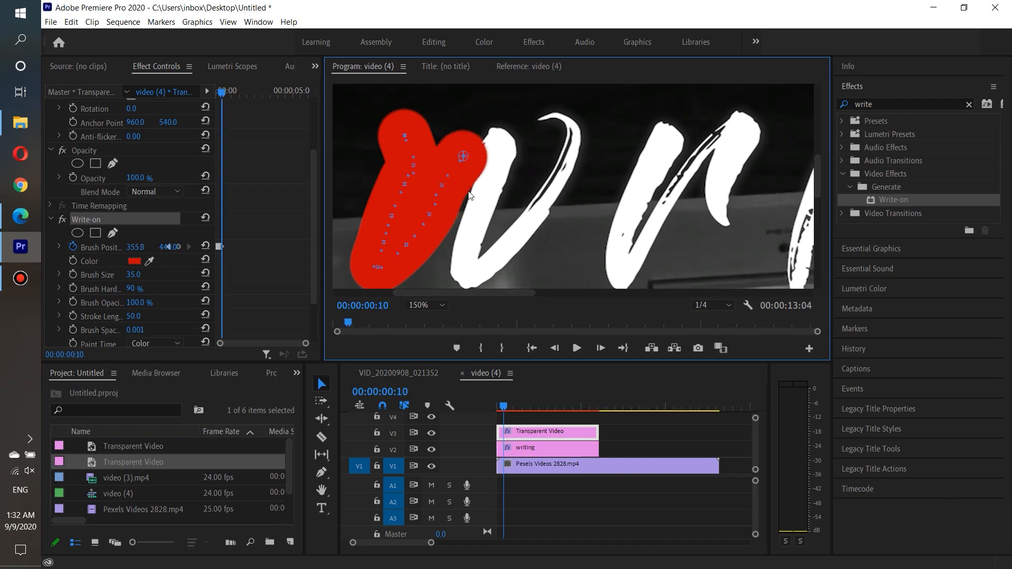
Continue the brush keyframes over the w's middle peak, down its second stroke and up its final stroke to 00:00:00:21
{"action": "mouse_move", "coordinate": [462, 157]}
{"action": "left_mouse_down"}
{"action": "mouse_move", "coordinate": [452, 153]}
{"action": "mouse_move", "coordinate": [480, 136]}
{"action": "mouse_move", "coordinate": [496, 154]}
{"action": "mouse_move", "coordinate": [486, 184]}
{"action": "left_mouse_up"}
{"action": "key", "text": "Right"}
{"action": "key", "text": "Right"}
{"action": "key", "text": "Right"}
{"action": "key", "text": "Right"}
{"action": "mouse_move", "coordinate": [463, 242]}
{"action": "left_mouse_down"}
{"action": "mouse_move", "coordinate": [462, 268]}
{"action": "mouse_move", "coordinate": [493, 261]}
{"action": "mouse_move", "coordinate": [513, 233]}
{"action": "left_mouse_up"}
{"action": "key", "text": "Right"}
{"action": "key", "text": "Right"}
{"action": "key", "text": "Right"}
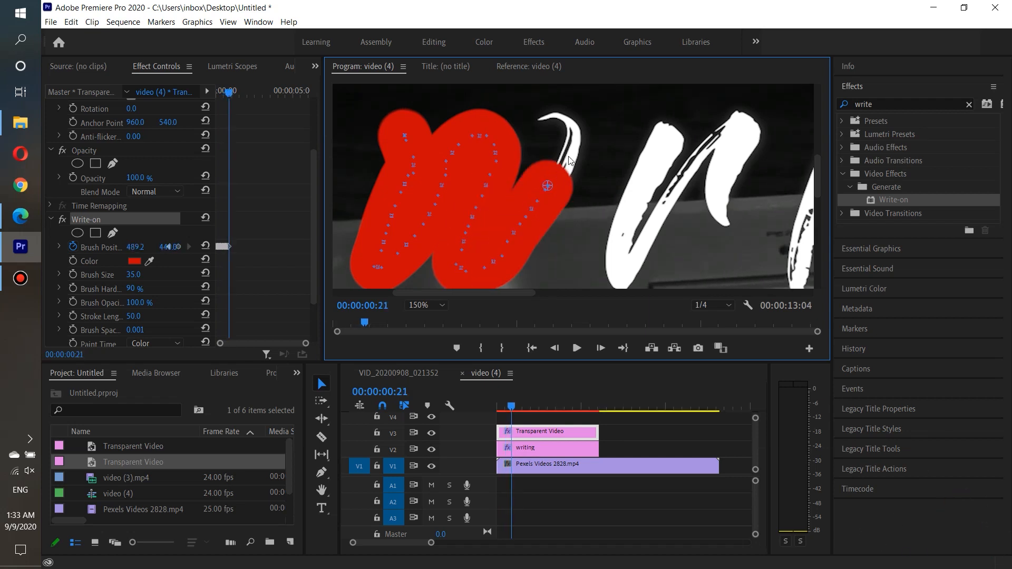
Finish covering the w by keyframing the brush around its upper hook up to 00:00:01:00
{"action": "key", "text": "Right"}
{"action": "mouse_move", "coordinate": [569, 157]}
{"action": "left_mouse_down"}
{"action": "mouse_move", "coordinate": [563, 118]}
{"action": "mouse_move", "coordinate": [543, 117]}
{"action": "left_mouse_up"}
{"action": "key", "text": "Right"}
{"action": "key", "text": "Right"}
{"action": "left_click_drag", "start_coordinate": [501, 293], "coordinate": [525, 293]}
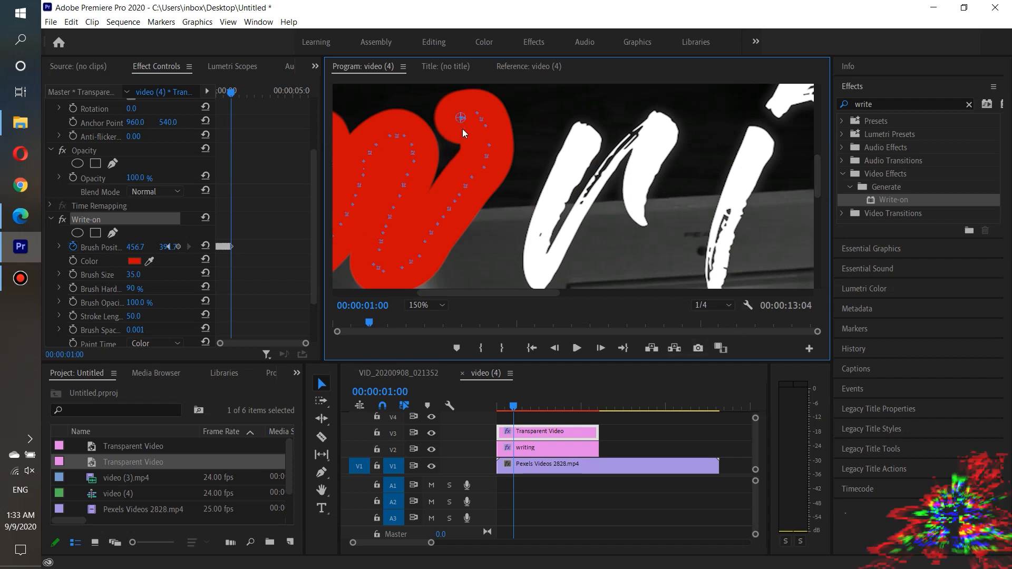
Keyframe the brush from the w's hook across to the r and down the r's first stroke, up to 00:00:01:09
{"action": "key", "text": "Right"}
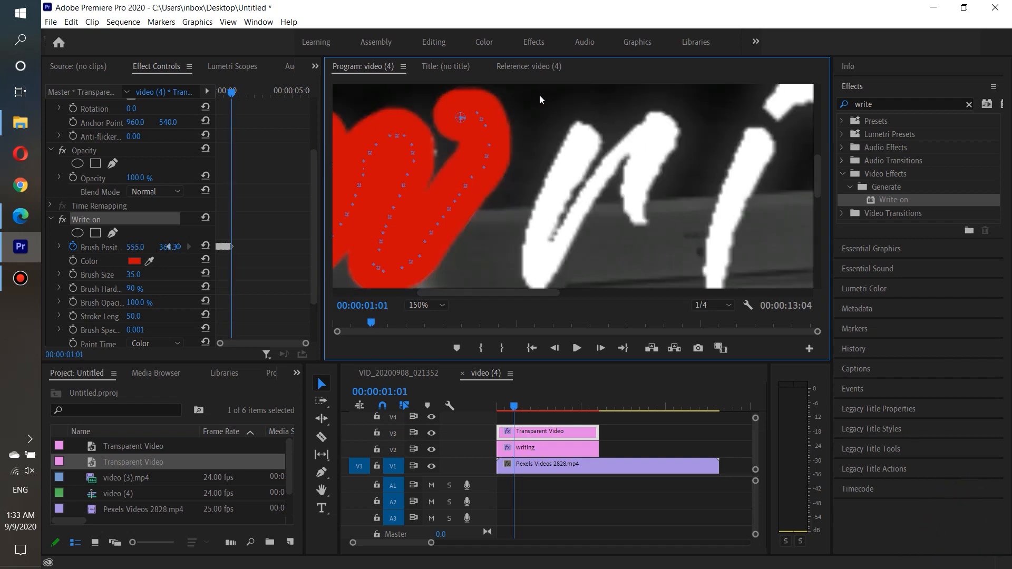
{"action": "mouse_move", "coordinate": [540, 95]}
{"action": "left_mouse_down"}
{"action": "mouse_move", "coordinate": [590, 105]}
{"action": "mouse_move", "coordinate": [533, 225]}
{"action": "mouse_move", "coordinate": [536, 257]}
{"action": "left_mouse_up"}
{"action": "key", "text": "Right"}
{"action": "key", "text": "Right"}
{"action": "key", "text": "Right"}
{"action": "key", "text": "Right"}
{"action": "key", "text": "Right"}
{"action": "key", "text": "Right"}
{"action": "key", "text": "Right"}
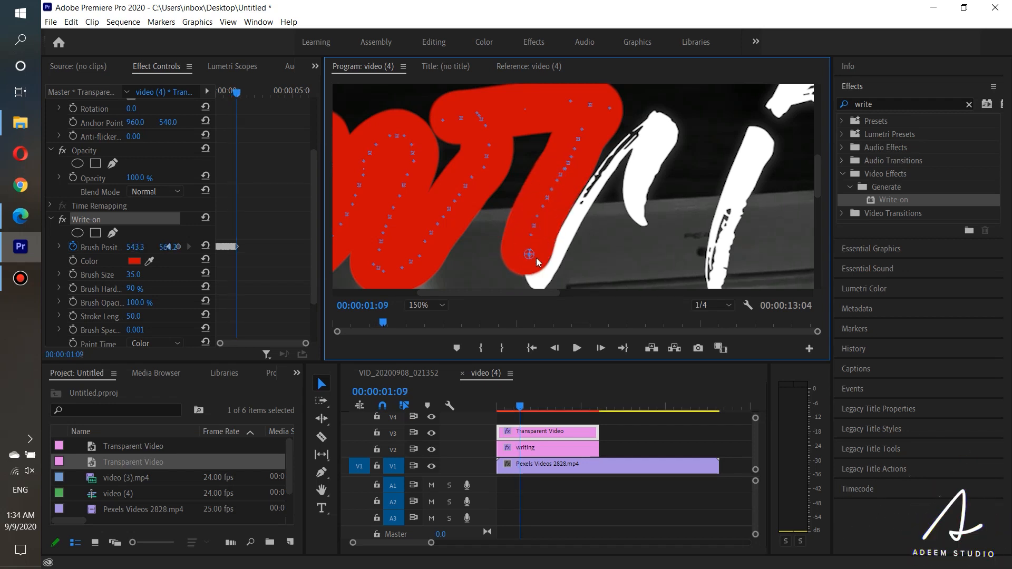
Keyframe the brush around the foot of the r, up its second stroke and down to the tip of its arm
{"action": "scroll", "coordinate": [534, 253], "scroll_direction": "down", "scroll_amount": 3}
{"action": "key", "text": "Right"}
{"action": "left_click_drag", "start_coordinate": [530, 177], "coordinate": [540, 204]}
{"action": "scroll", "coordinate": [540, 205], "scroll_direction": "up", "scroll_amount": 3}
{"action": "key", "text": "Right"}
{"action": "key", "text": "Right"}
{"action": "mouse_move", "coordinate": [541, 283]}
{"action": "left_mouse_down"}
{"action": "mouse_move", "coordinate": [602, 163]}
{"action": "mouse_move", "coordinate": [631, 133]}
{"action": "mouse_move", "coordinate": [660, 128]}
{"action": "mouse_move", "coordinate": [645, 167]}
{"action": "mouse_move", "coordinate": [646, 222]}
{"action": "left_mouse_up"}
{"action": "key", "text": "Right"}
{"action": "key", "text": "Right"}
{"action": "key", "text": "Right"}
{"action": "key", "text": "Right"}
{"action": "key", "text": "Right"}
Keyframe the brush from the r's arm to the top of the first i and down its stem, up to 00:00:02:01
{"action": "left_click_drag", "start_coordinate": [469, 292], "coordinate": [533, 292]}
{"action": "key", "text": "Right"}
{"action": "mouse_move", "coordinate": [426, 236]}
{"action": "left_mouse_down"}
{"action": "mouse_move", "coordinate": [513, 104]}
{"action": "mouse_move", "coordinate": [539, 164]}
{"action": "mouse_move", "coordinate": [495, 138]}
{"action": "mouse_move", "coordinate": [534, 160]}
{"action": "left_mouse_up"}
{"action": "key", "text": "Right"}
{"action": "key", "text": "Right"}
{"action": "scroll", "coordinate": [533, 160], "scroll_direction": "down", "scroll_amount": 1}
{"action": "left_click_drag", "start_coordinate": [531, 102], "coordinate": [497, 224]}
{"action": "key", "text": "Right"}
{"action": "key", "text": "Right"}
{"action": "key", "text": "Right"}
{"action": "key", "text": "Right"}
{"action": "left_click_drag", "start_coordinate": [498, 224], "coordinate": [502, 256]}
{"action": "mouse_move", "coordinate": [817, 175]}
{"action": "left_mouse_down"}
{"action": "mouse_move", "coordinate": [850, 166]}
{"action": "mouse_move", "coordinate": [815, 198]}
{"action": "left_mouse_up"}
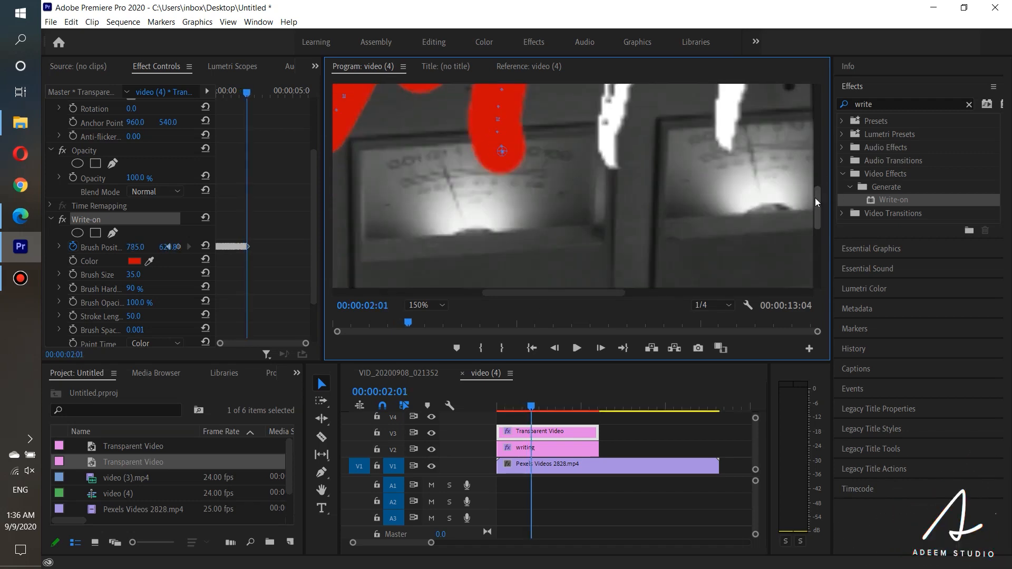
View the program at 100% and keyframe the brush over the first i's dot to the start of the t's crossbar, up to 00:00:02:05
{"action": "key", "text": "ctrl+minus"}
{"action": "scroll", "coordinate": [804, 211], "scroll_direction": "up", "scroll_amount": 1}
{"action": "mouse_move", "coordinate": [482, 262]}
{"action": "left_mouse_down"}
{"action": "mouse_move", "coordinate": [521, 105]}
{"action": "mouse_move", "coordinate": [488, 102]}
{"action": "mouse_move", "coordinate": [534, 99]}
{"action": "left_mouse_up"}
{"action": "key", "text": "Right"}
{"action": "key", "text": "Right"}
{"action": "key", "text": "Left"}
{"action": "key", "text": "Left"}
{"action": "key", "text": "Left"}
{"action": "key", "text": "Right"}
{"action": "key", "text": "Right"}
{"action": "key", "text": "Right"}
{"action": "key", "text": "Right"}
{"action": "key", "text": "Right"}
{"action": "scroll", "coordinate": [554, 153], "scroll_direction": "up", "scroll_amount": 1}
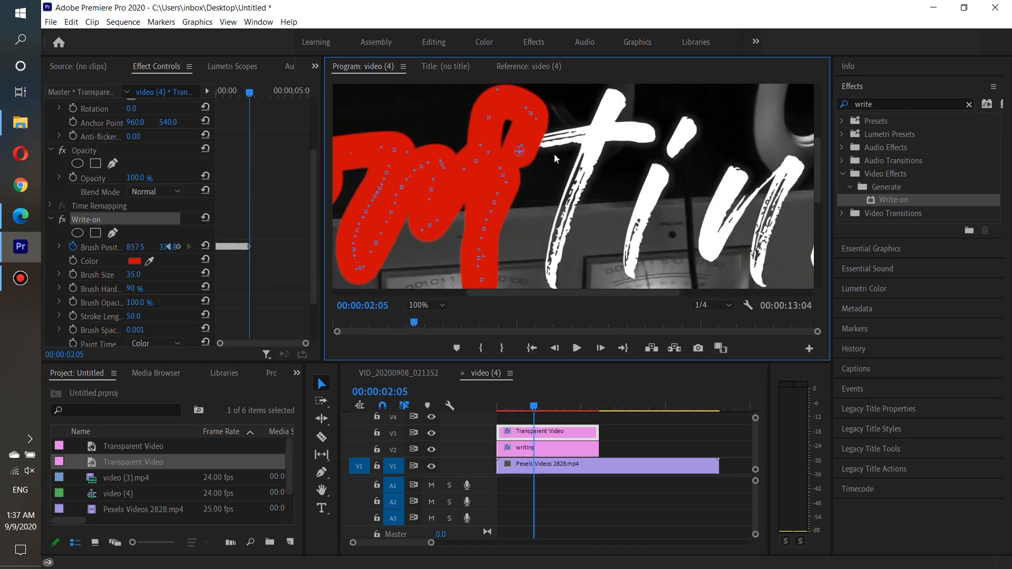
Keyframe the brush along the t's crossbar and up beyond its far end, up to 00:00:02:09
{"action": "key", "text": "Right"}
{"action": "left_click_drag", "start_coordinate": [520, 152], "coordinate": [607, 136]}
{"action": "key", "text": "Right"}
{"action": "mouse_move", "coordinate": [607, 137]}
{"action": "left_mouse_down"}
{"action": "mouse_move", "coordinate": [651, 132]}
{"action": "mouse_move", "coordinate": [659, 91]}
{"action": "left_mouse_up"}
{"action": "key", "text": "Right"}
{"action": "left_click_drag", "start_coordinate": [818, 170], "coordinate": [817, 142]}
{"action": "key", "text": "Right"}
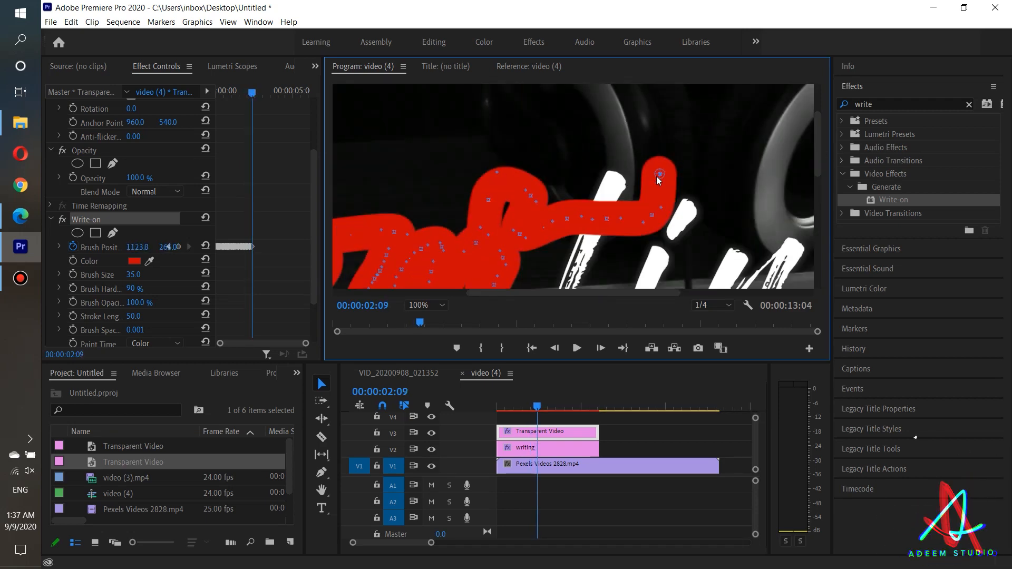
Bring the brush to the top of the t's stem and keyframe it frame by frame down to the foot
{"action": "left_click_drag", "start_coordinate": [658, 177], "coordinate": [618, 180]}
{"action": "left_click_drag", "start_coordinate": [818, 154], "coordinate": [817, 180]}
{"action": "key", "text": "Right"}
{"action": "key", "text": "Right"}
{"action": "left_click_drag", "start_coordinate": [618, 98], "coordinate": [559, 236]}
{"action": "key", "text": "Right"}
{"action": "key", "text": "Right"}
{"action": "key", "text": "Right"}
{"action": "left_click_drag", "start_coordinate": [818, 170], "coordinate": [817, 190]}
{"action": "key", "text": "Right"}
{"action": "key", "text": "Right"}
{"action": "left_click_drag", "start_coordinate": [551, 203], "coordinate": [556, 226]}
{"action": "left_click_drag", "start_coordinate": [818, 202], "coordinate": [818, 185]}
{"action": "key", "text": "Right"}
Keyframe the brush from the foot of the t over the second i and its dot to the n, up to 00:00:03:04
{"action": "mouse_move", "coordinate": [557, 278]}
{"action": "left_mouse_down"}
{"action": "mouse_move", "coordinate": [625, 161]}
{"action": "mouse_move", "coordinate": [657, 169]}
{"action": "mouse_move", "coordinate": [637, 224]}
{"action": "mouse_move", "coordinate": [633, 273]}
{"action": "mouse_move", "coordinate": [704, 121]}
{"action": "mouse_move", "coordinate": [730, 114]}
{"action": "mouse_move", "coordinate": [697, 106]}
{"action": "mouse_move", "coordinate": [671, 143]}
{"action": "left_mouse_up"}
{"action": "key", "text": "Right"}
{"action": "key", "text": "Right"}
{"action": "key", "text": "Right"}
{"action": "key", "text": "Right"}
{"action": "key", "text": "Right"}
{"action": "key", "text": "Right"}
{"action": "key", "text": "Right"}
{"action": "key", "text": "Right"}
{"action": "key", "text": "Right"}
{"action": "key", "text": "Right"}
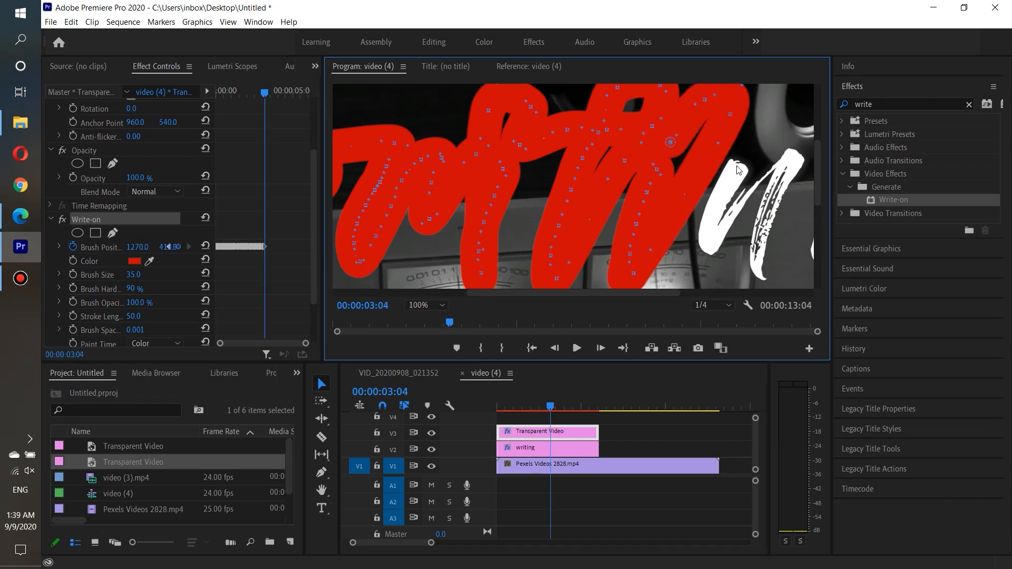
Keyframe the brush down the n's first stroke and back up toward its second stroke, up to 00:00:03:08
{"action": "scroll", "coordinate": [671, 142], "scroll_direction": "right", "scroll_amount": 3}
{"action": "mouse_move", "coordinate": [582, 142]}
{"action": "left_mouse_down"}
{"action": "mouse_move", "coordinate": [635, 192]}
{"action": "mouse_move", "coordinate": [622, 219]}
{"action": "left_mouse_up"}
{"action": "key", "text": "Right"}
{"action": "key", "text": "Right"}
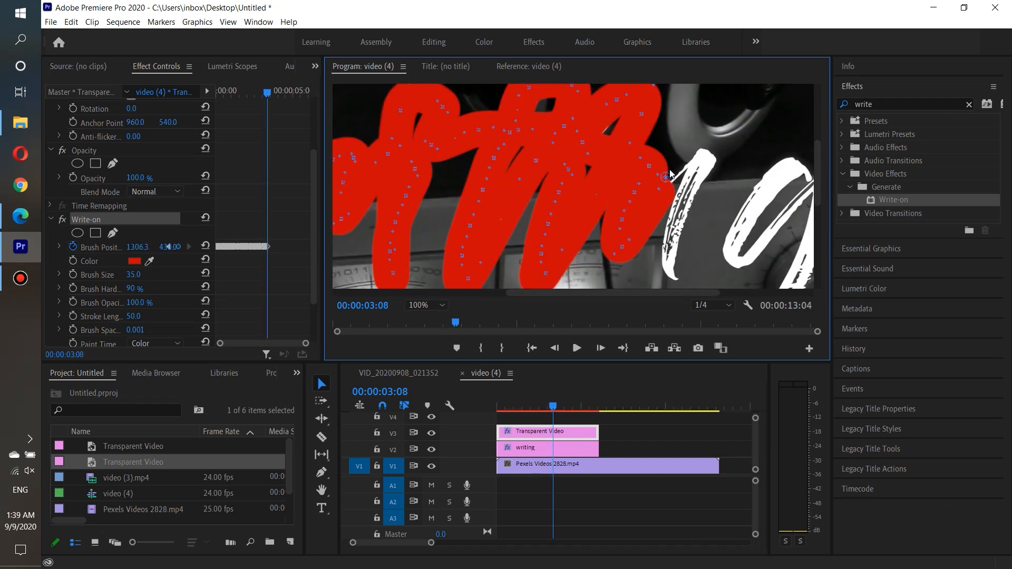
Keyframe the brush frame by frame down the n's second stroke
{"action": "key", "text": "Right"}
{"action": "mouse_move", "coordinate": [670, 169]}
{"action": "left_mouse_down"}
{"action": "mouse_move", "coordinate": [695, 150]}
{"action": "mouse_move", "coordinate": [704, 166]}
{"action": "mouse_move", "coordinate": [681, 194]}
{"action": "mouse_move", "coordinate": [673, 230]}
{"action": "left_mouse_up"}
{"action": "key", "text": "Right"}
{"action": "key", "text": "Right"}
{"action": "key", "text": "Right"}
{"action": "key", "text": "Right"}
Keyframe the brush from the end of the n to the g and around the g's bowl
{"action": "mouse_move", "coordinate": [673, 231]}
{"action": "left_mouse_down"}
{"action": "mouse_move", "coordinate": [672, 273]}
{"action": "mouse_move", "coordinate": [537, 225]}
{"action": "mouse_move", "coordinate": [626, 86]}
{"action": "mouse_move", "coordinate": [663, 115]}
{"action": "mouse_move", "coordinate": [626, 137]}
{"action": "left_mouse_up"}
{"action": "key", "text": "Right"}
{"action": "key", "text": "Right"}
{"action": "key", "text": "Right"}
{"action": "key", "text": "Right"}
{"action": "key", "text": "Right"}
{"action": "mouse_move", "coordinate": [593, 206]}
{"action": "left_mouse_down"}
{"action": "mouse_move", "coordinate": [608, 209]}
{"action": "mouse_move", "coordinate": [667, 136]}
{"action": "left_mouse_up"}
{"action": "key", "text": "Right"}
{"action": "key", "text": "Right"}
Keyframe the brush down the g's descender and around its tail, ending at 00:00:04:09
{"action": "mouse_move", "coordinate": [667, 136]}
{"action": "left_mouse_down"}
{"action": "mouse_move", "coordinate": [686, 138]}
{"action": "mouse_move", "coordinate": [635, 227]}
{"action": "mouse_move", "coordinate": [592, 242]}
{"action": "mouse_move", "coordinate": [568, 226]}
{"action": "left_mouse_up"}
{"action": "key", "text": "Right"}
{"action": "key", "text": "Right"}
{"action": "key", "text": "Right"}
{"action": "key", "text": "Right"}
{"action": "key", "text": "Right"}
{"action": "key", "text": "Right"}
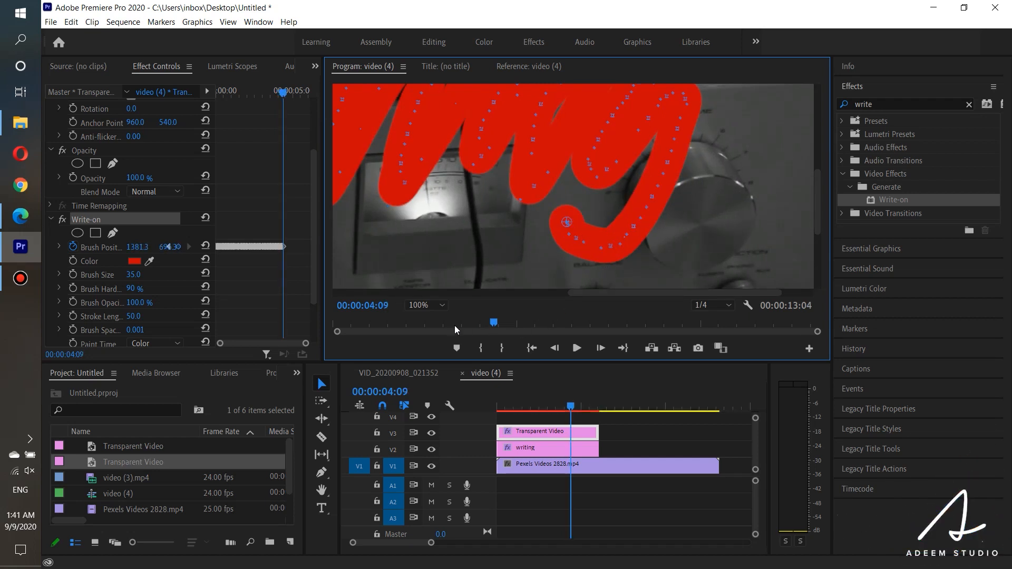
{"action": "left_click", "coordinate": [437, 306]}
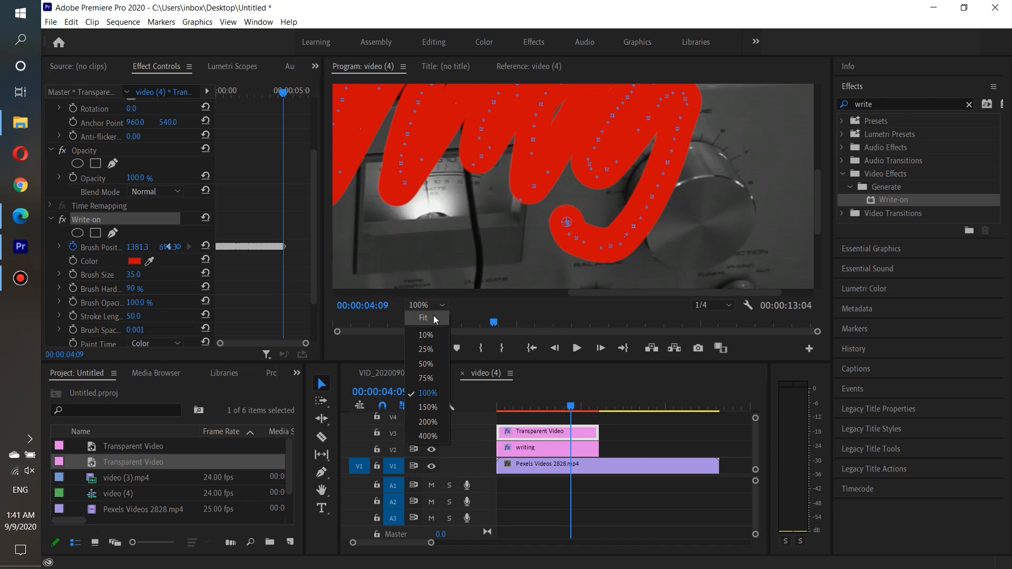
Fit the whole frame in the program preview, return the playhead to 00:00:00:00 and deselect the transparent video clip
{"action": "left_click", "coordinate": [423, 317]}
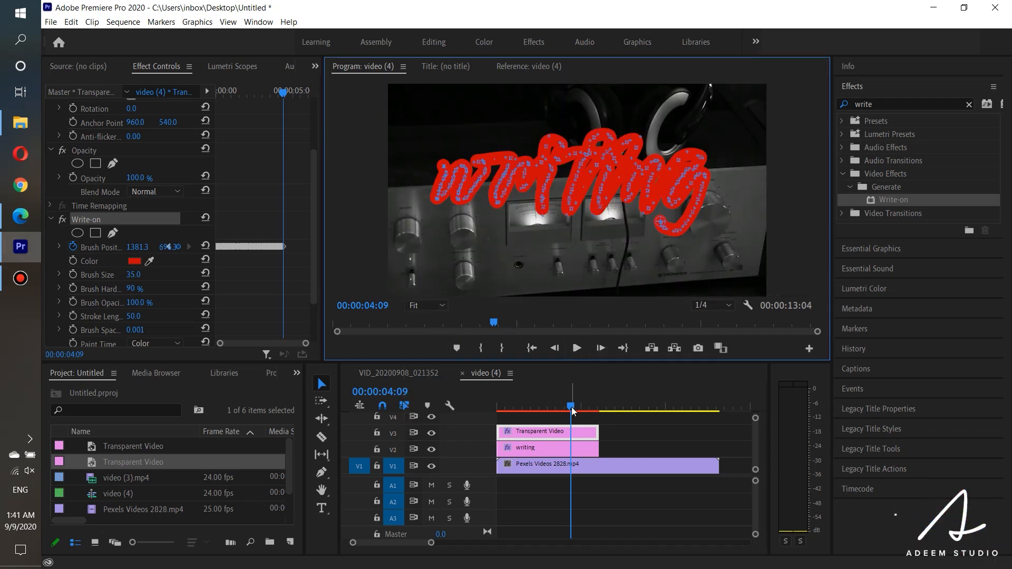
{"action": "left_click_drag", "start_coordinate": [571, 409], "coordinate": [489, 414]}
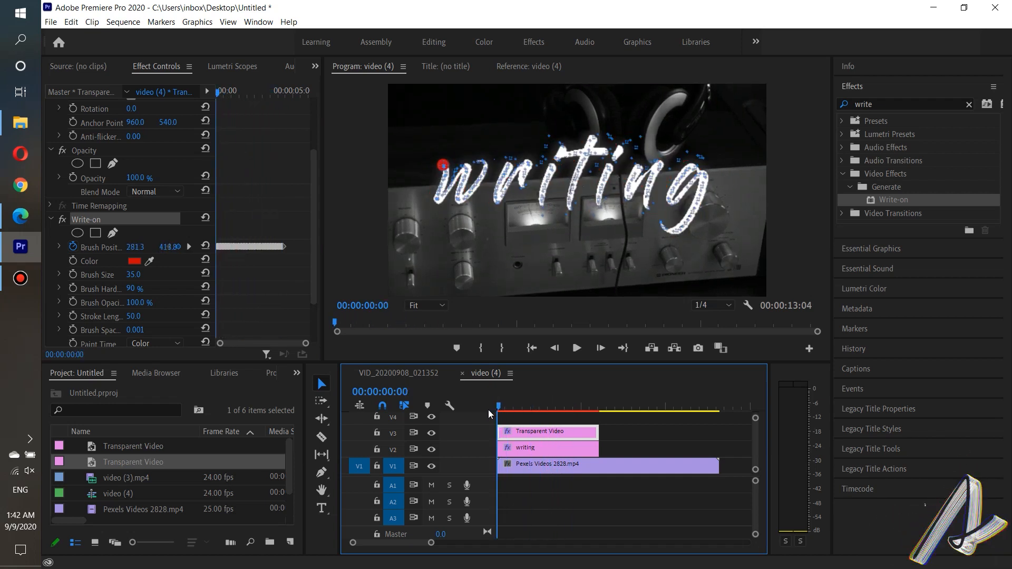
{"action": "left_click", "coordinate": [616, 447]}
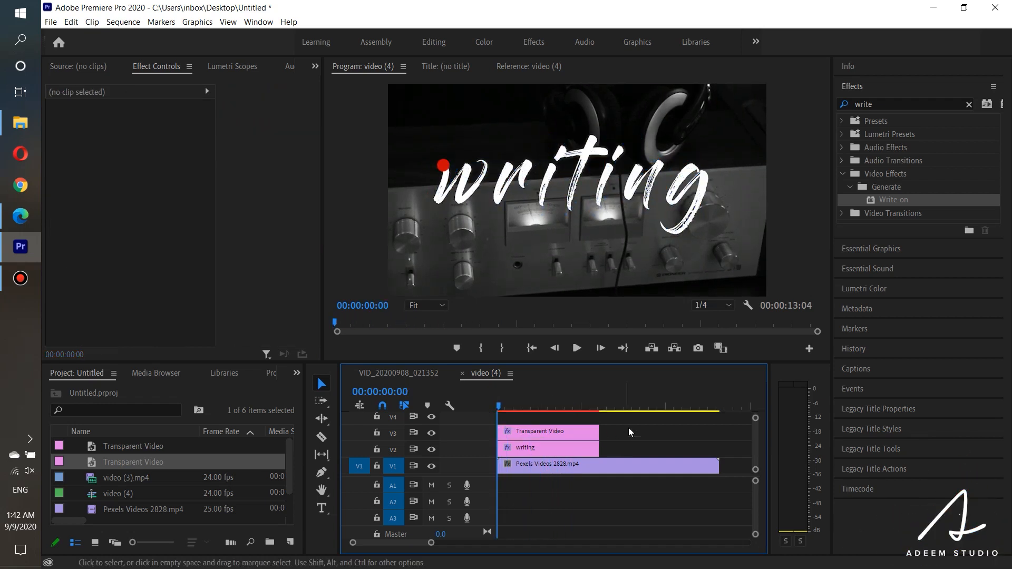
Search the effects for "trac" and apply Track Matte Key to the "writing" text clip on V2
{"action": "left_click", "coordinate": [903, 105]}
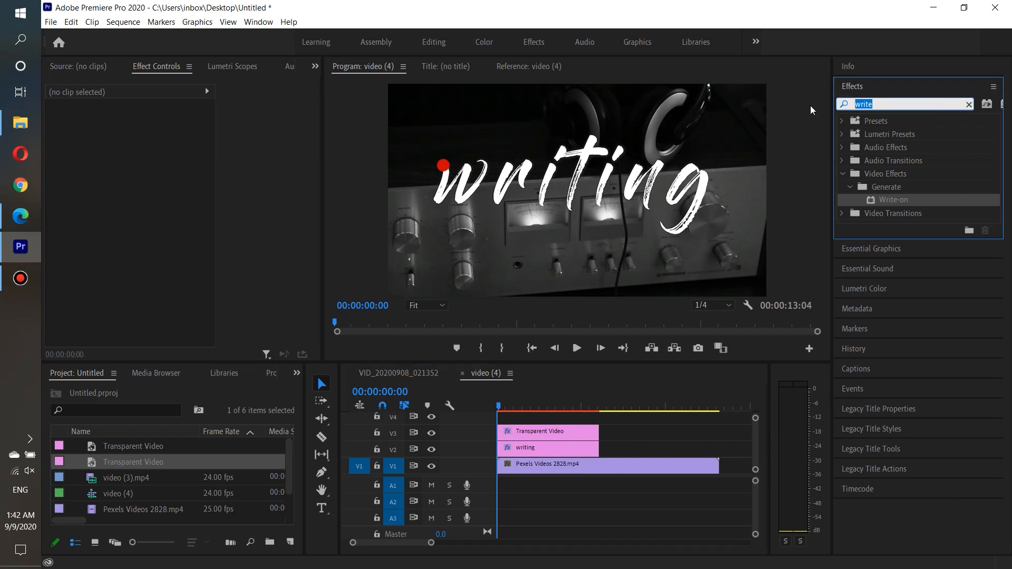
{"action": "key", "text": "BackSpace"}
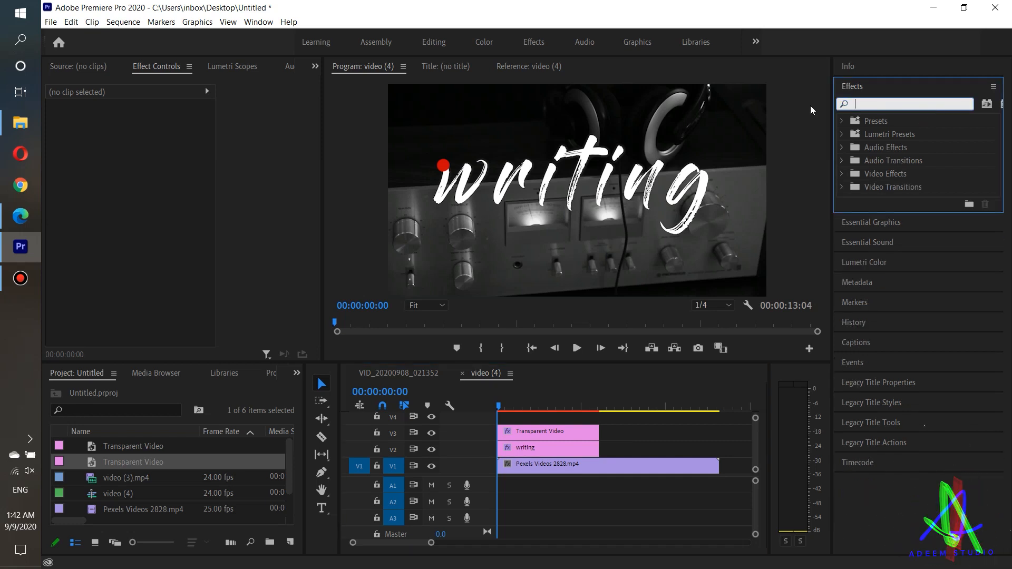
{"action": "type", "text": "t"}
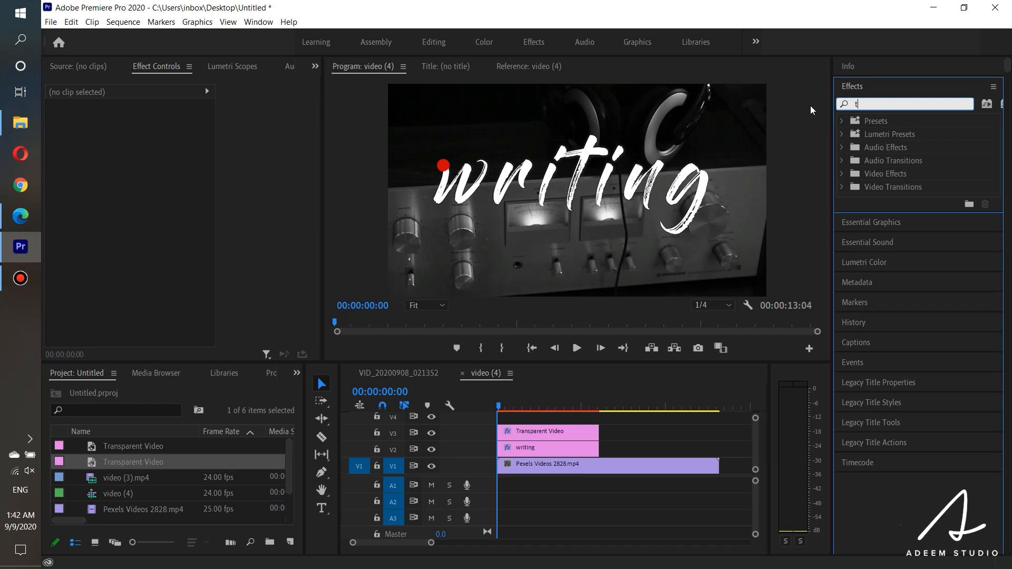
{"action": "type", "text": "rac"}
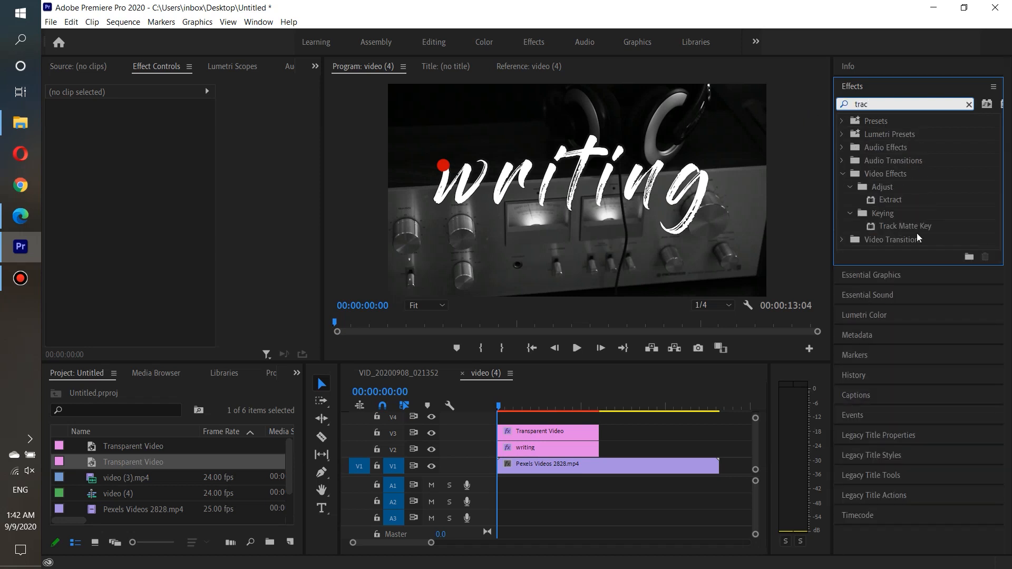
{"action": "left_click_drag", "start_coordinate": [911, 227], "coordinate": [636, 422]}
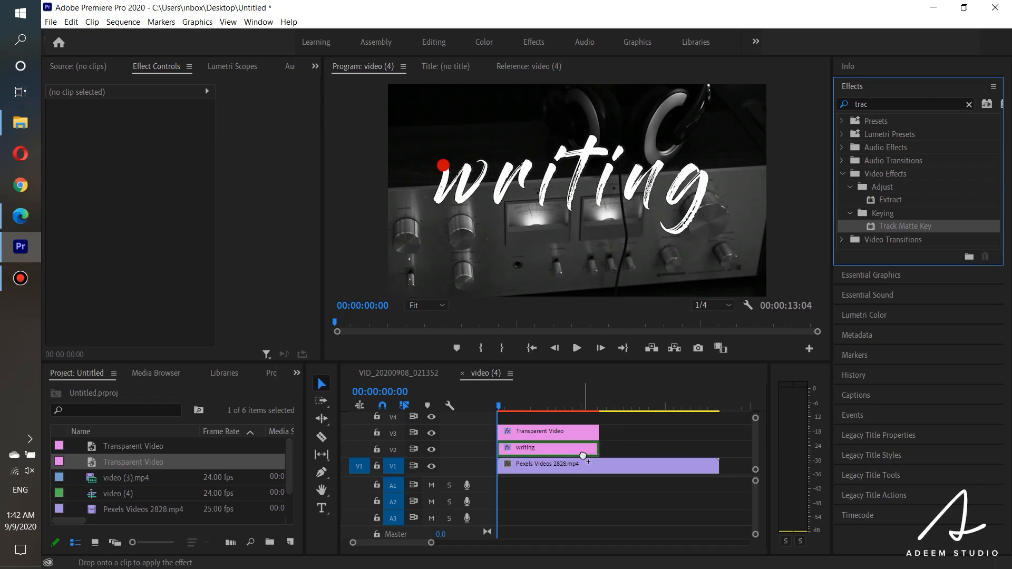
{"action": "left_click_drag", "start_coordinate": [570, 453], "coordinate": [569, 453]}
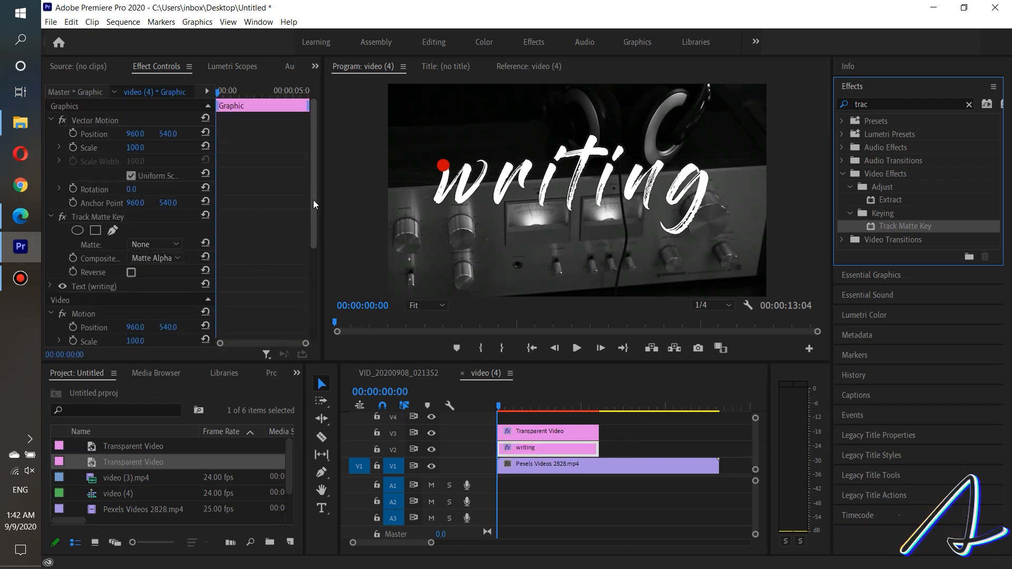
Set the matte of the "writing" clip's Track Matte Key to Video 3
{"action": "left_click_drag", "start_coordinate": [314, 200], "coordinate": [312, 212]}
{"action": "left_click", "coordinate": [100, 199]}
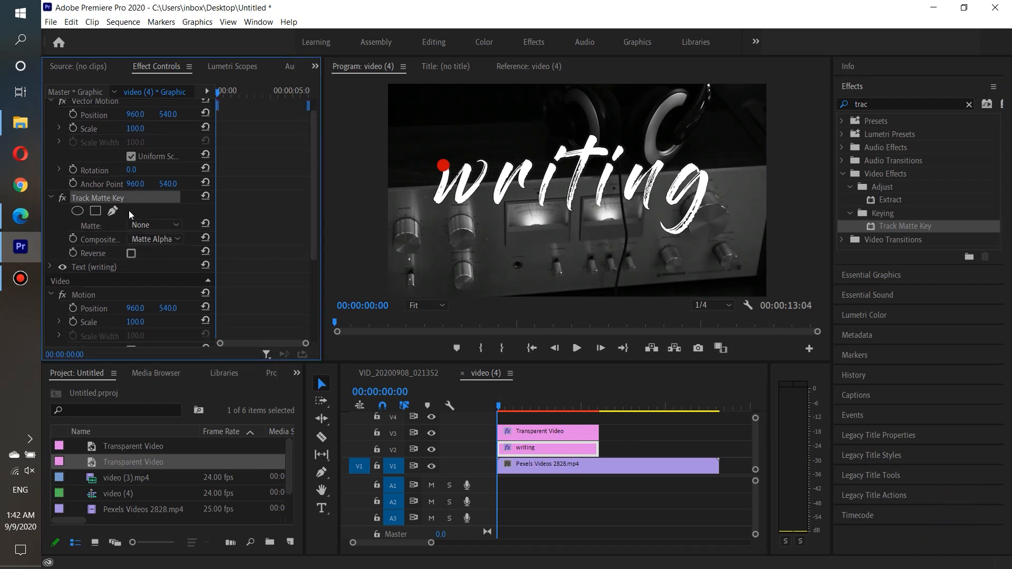
{"action": "left_click", "coordinate": [159, 224]}
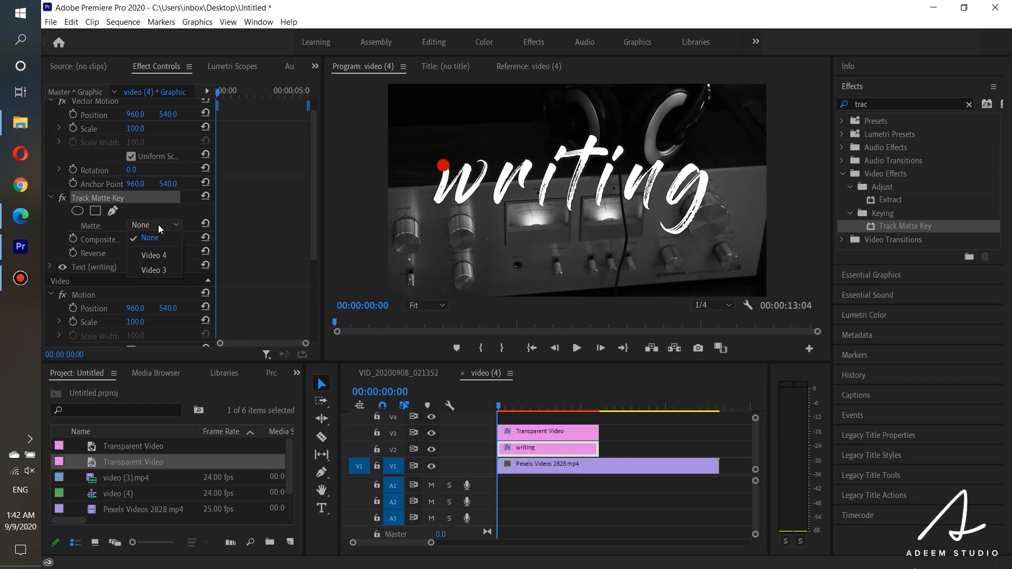
{"action": "left_click", "coordinate": [165, 270]}
Play the sequence from the start twice to preview the handwriting reveal of the title
{"action": "left_click", "coordinate": [575, 350]}
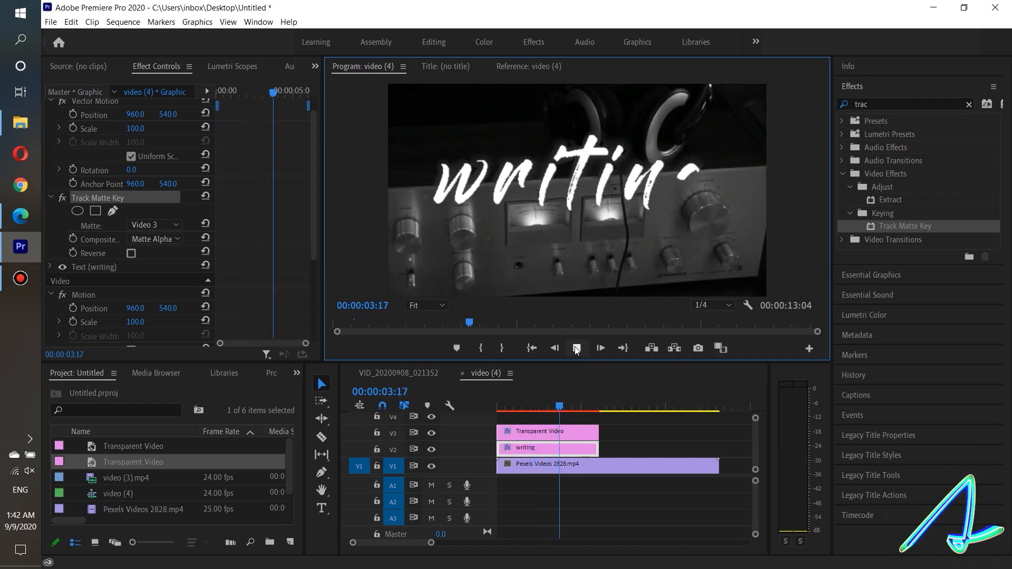
{"action": "left_click", "coordinate": [577, 349]}
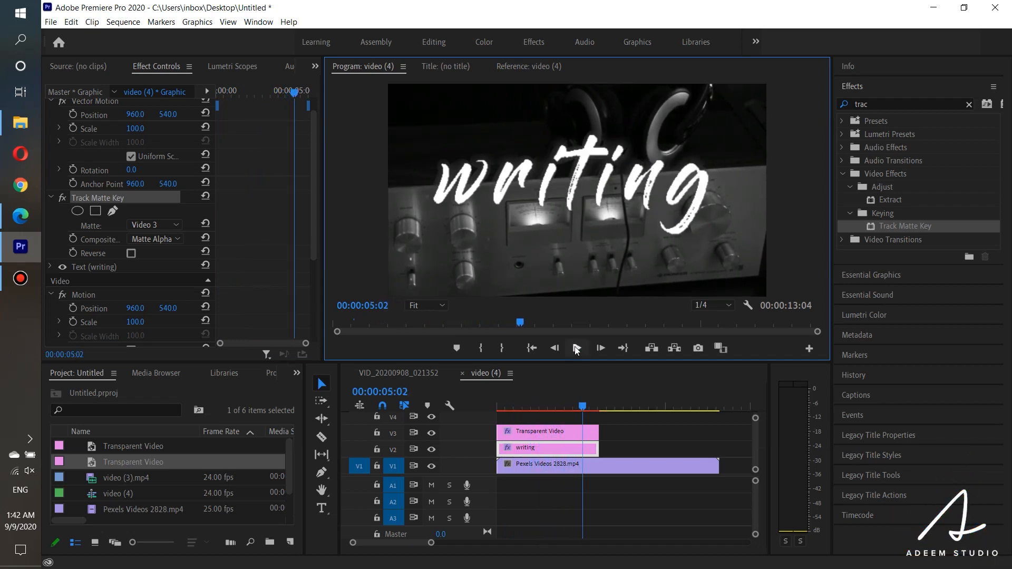
{"action": "left_click_drag", "start_coordinate": [582, 404], "coordinate": [486, 407]}
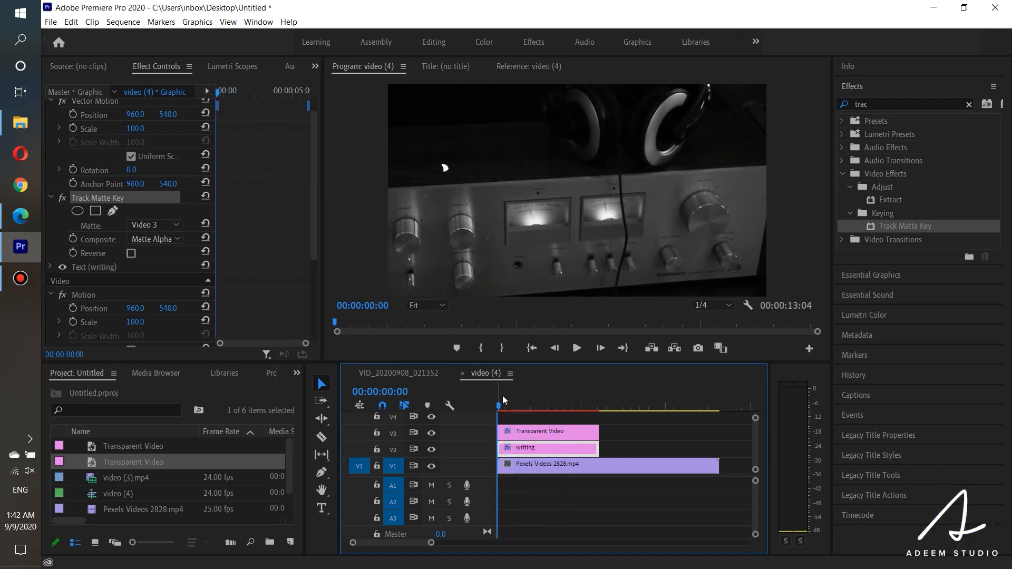
{"action": "left_click", "coordinate": [576, 349]}
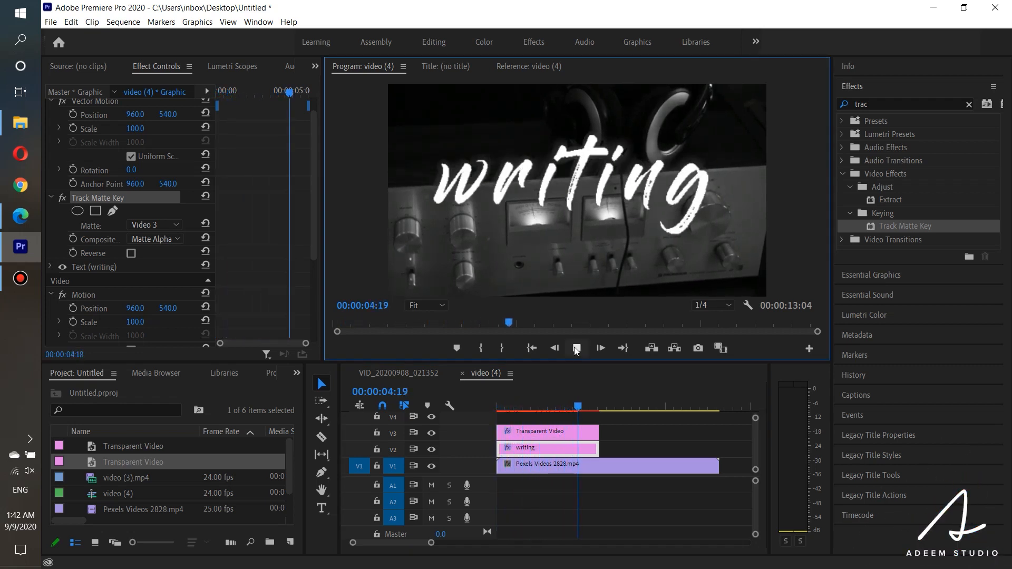
{"action": "left_click", "coordinate": [576, 348]}
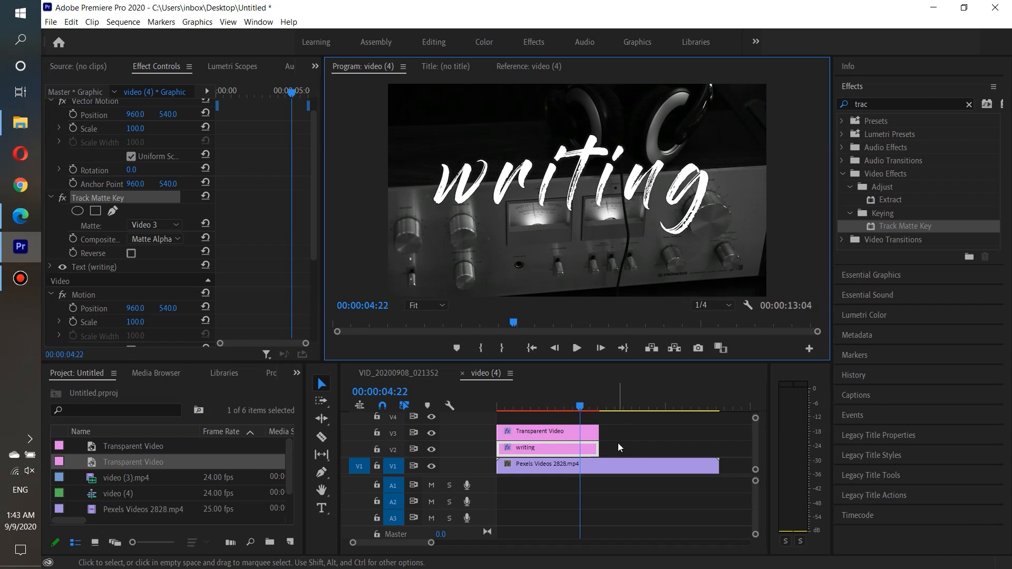
Nest the transparent video and "writing" clips together into one sequence, keeping the default name
{"action": "left_click_drag", "start_coordinate": [618, 443], "coordinate": [537, 438]}
{"action": "right_click", "coordinate": [538, 438]}
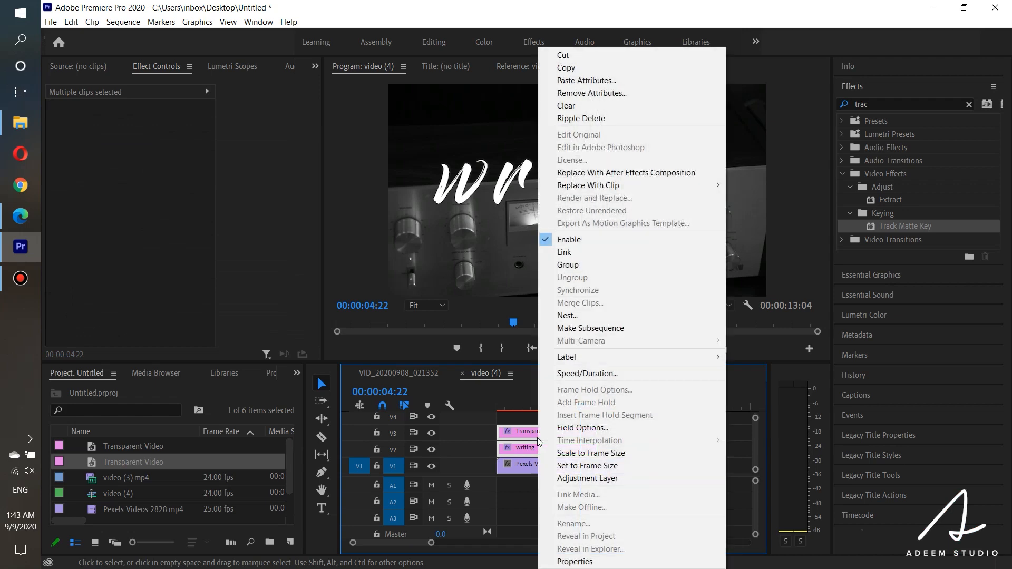
{"action": "left_click", "coordinate": [568, 319]}
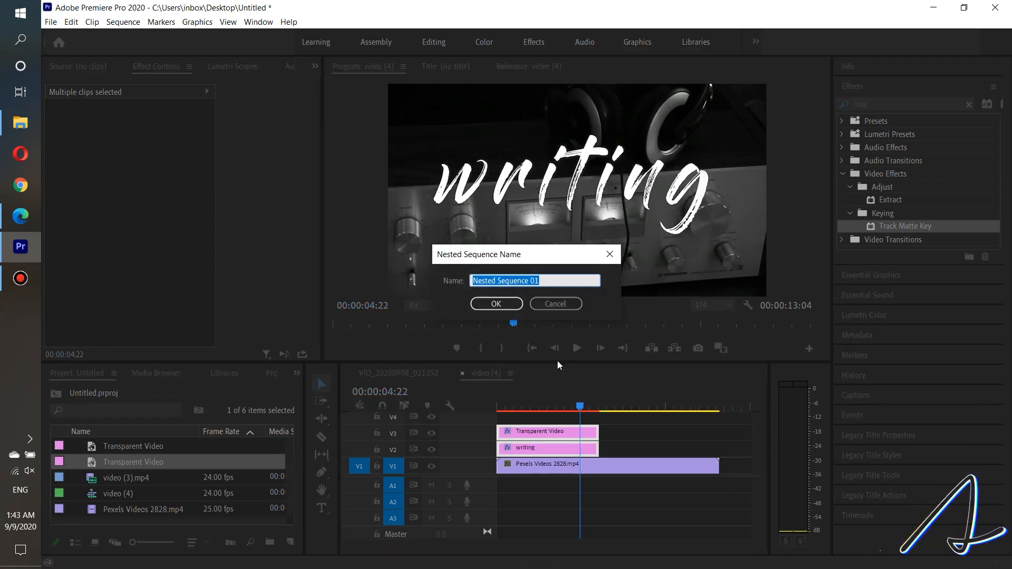
{"action": "left_click", "coordinate": [499, 306]}
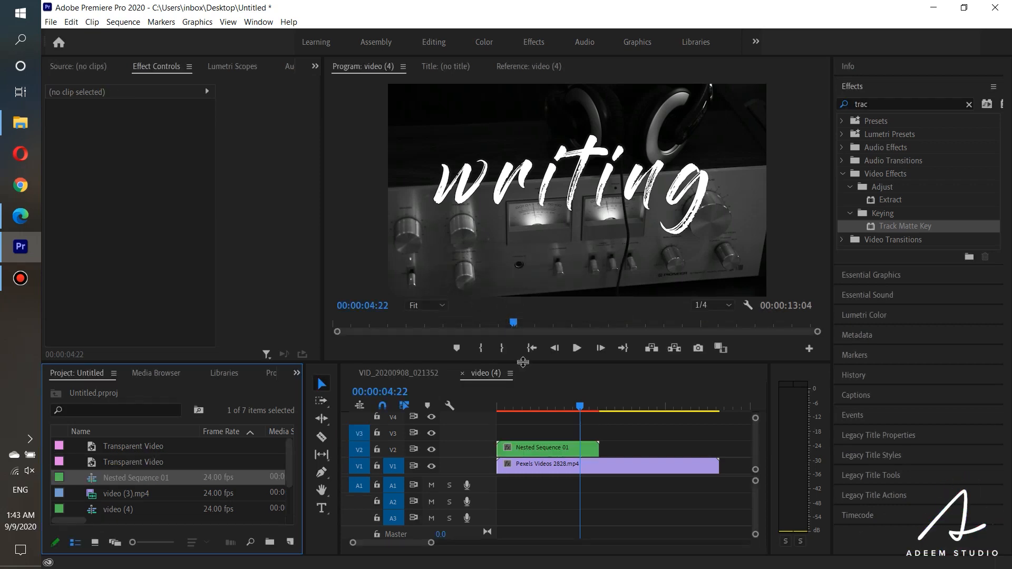
Open the nested sequence to inspect the clips inside it and close it again
{"action": "left_click", "coordinate": [559, 432]}
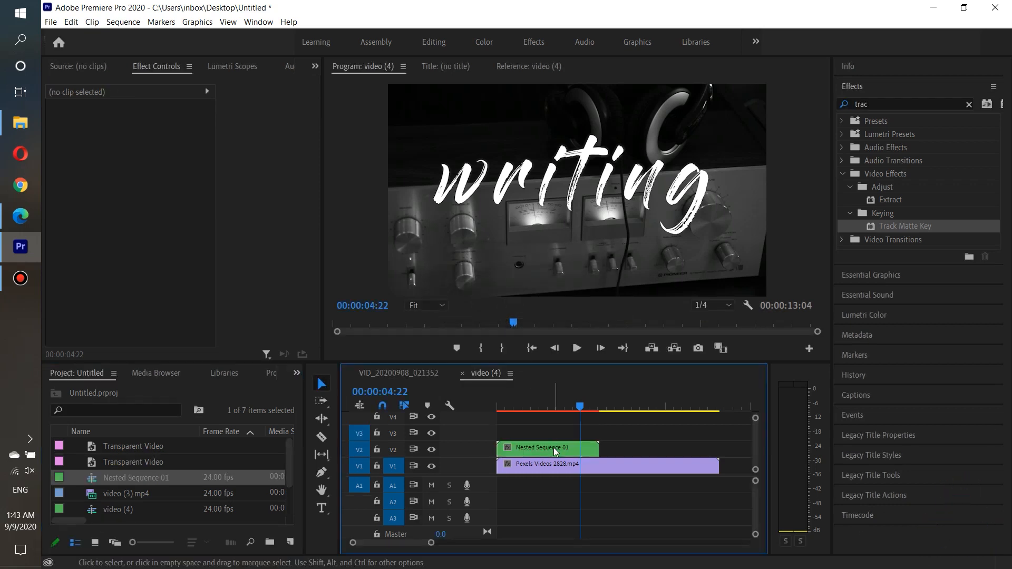
{"action": "double_click", "coordinate": [554, 448]}
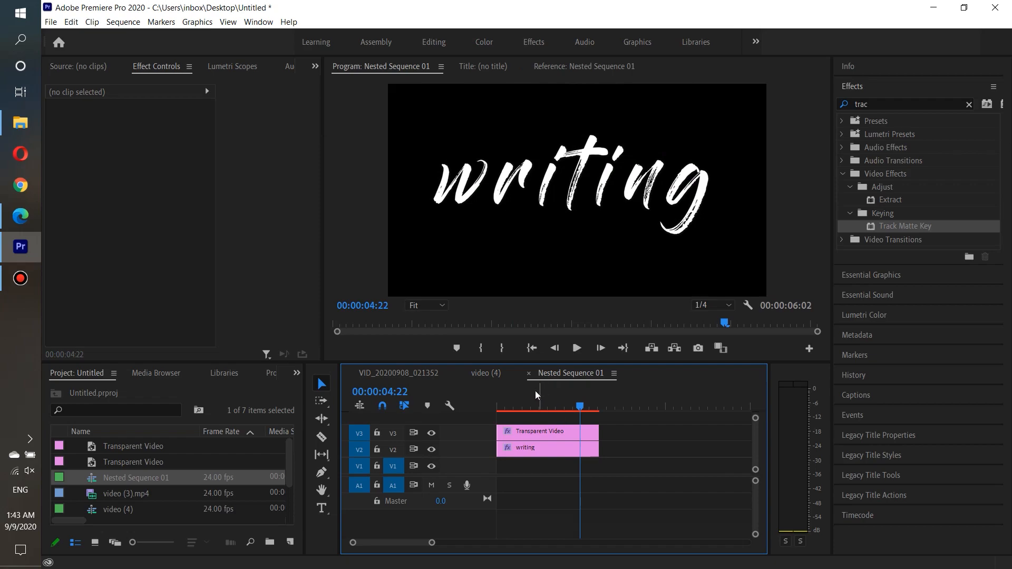
{"action": "left_click", "coordinate": [528, 374]}
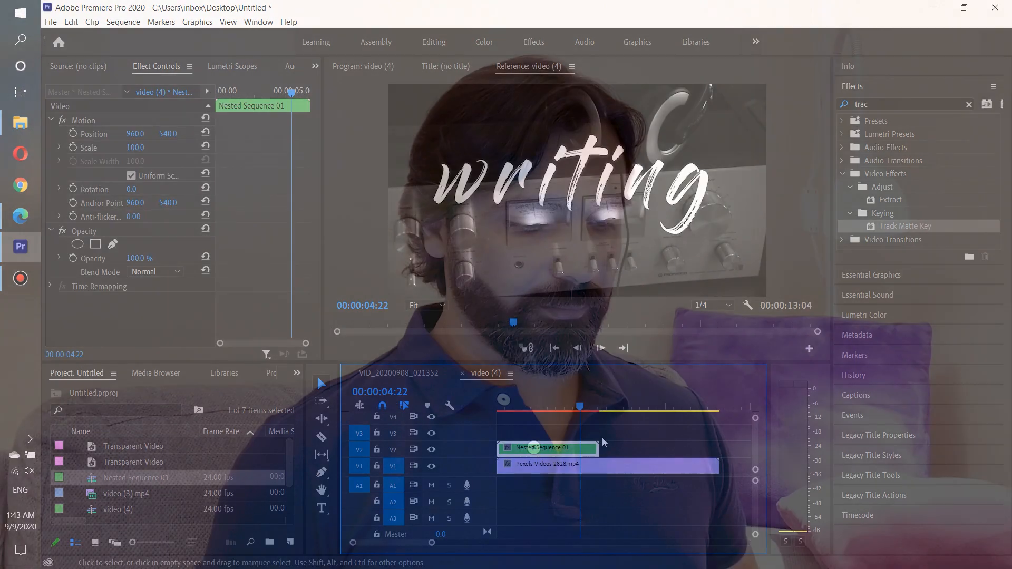